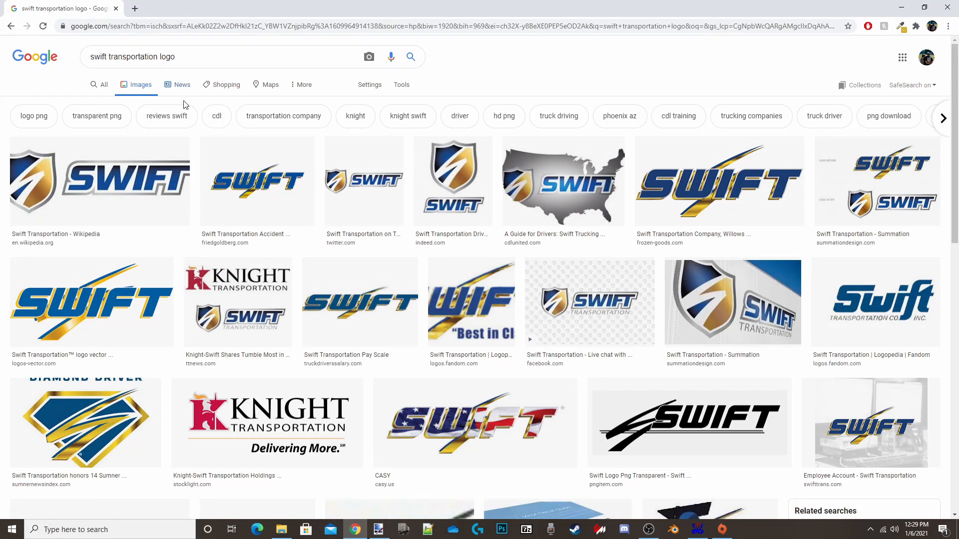
Step: Save the Wikipedia Swift Transportation logo image to the Desktop as Swift_Transportation_logo.png
right_click(84, 192)
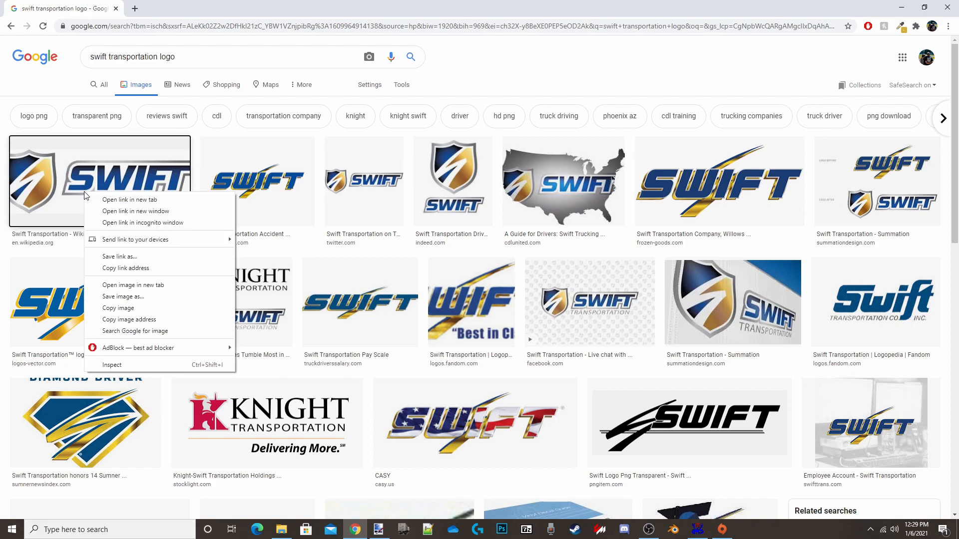
click(76, 185)
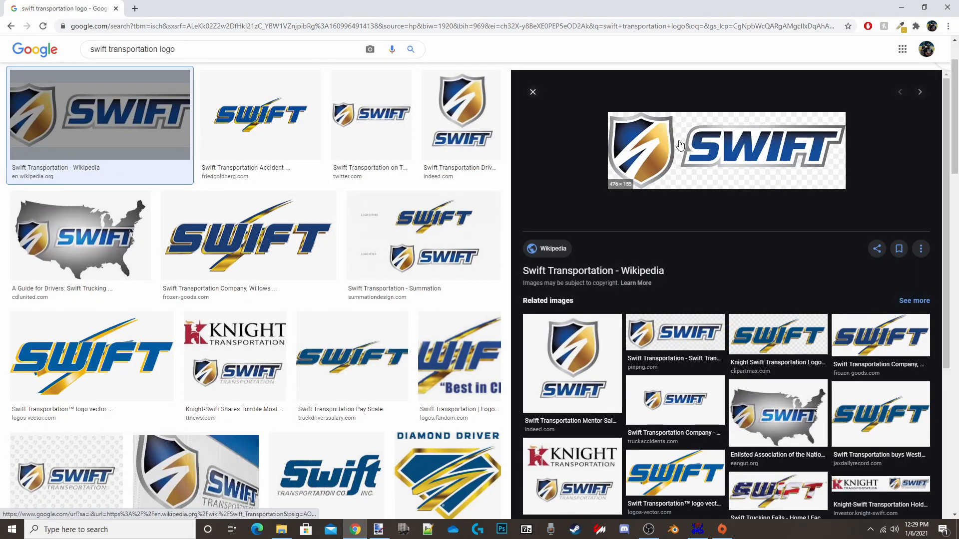
right_click(686, 143)
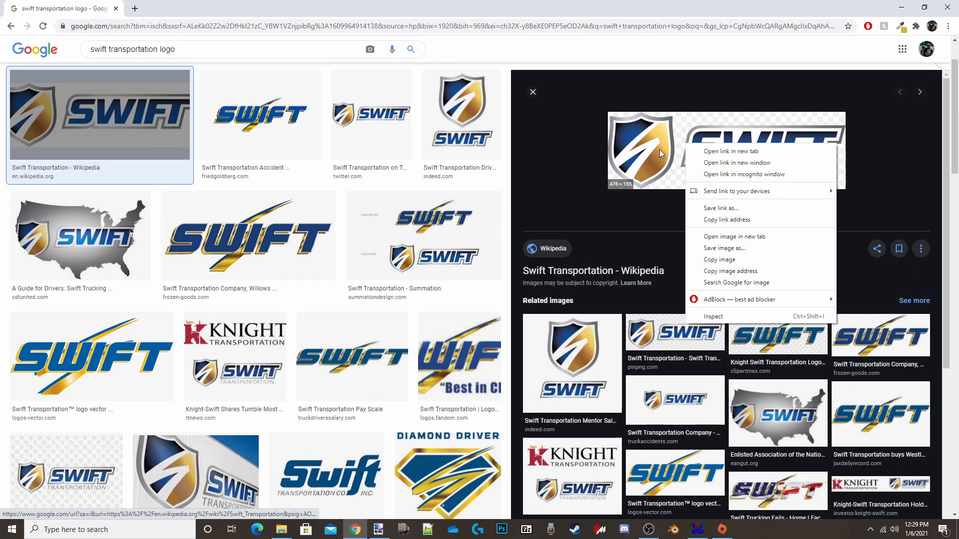
click(725, 249)
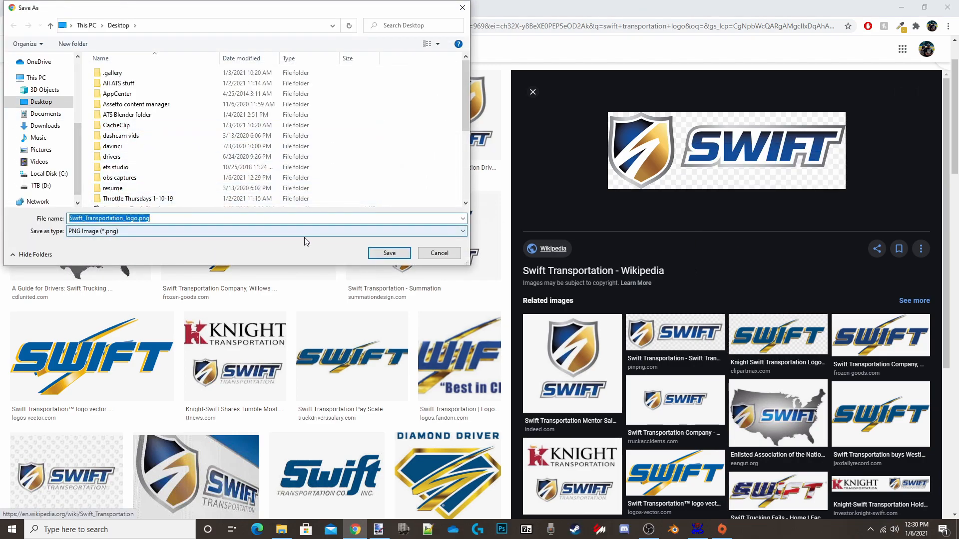
click(378, 253)
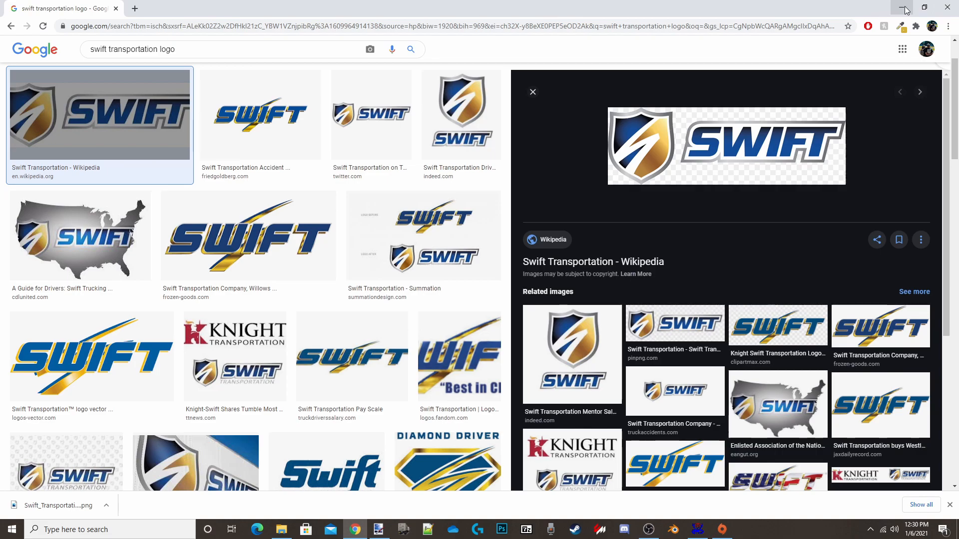
Step: Switch to paint.net and open Swift_Transportation_logo.png from the Desktop
click(903, 10)
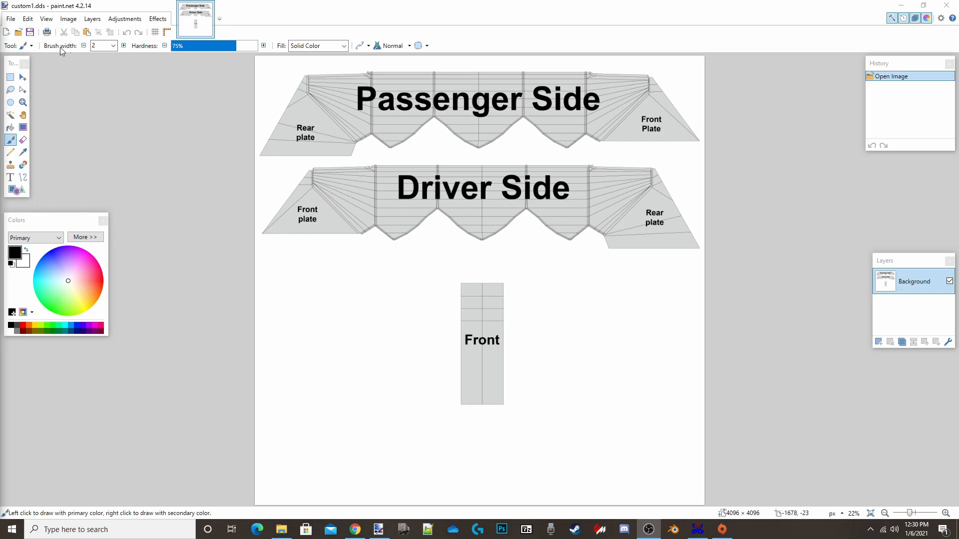
click(13, 22)
click(10, 21)
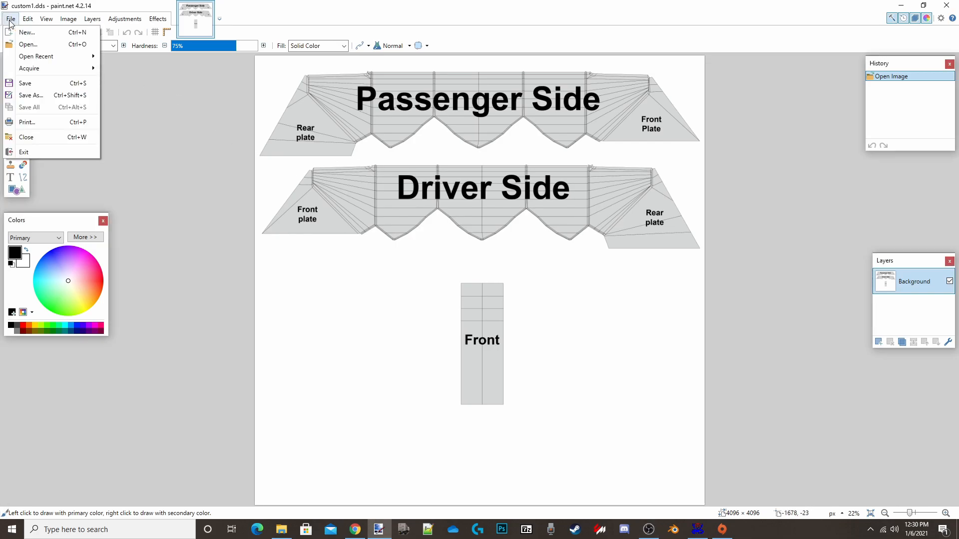
click(33, 48)
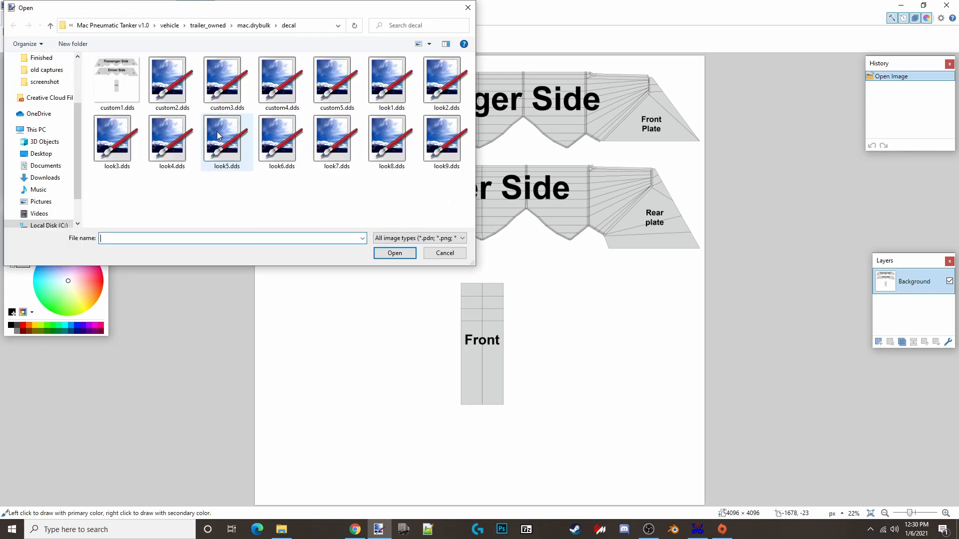
click(41, 153)
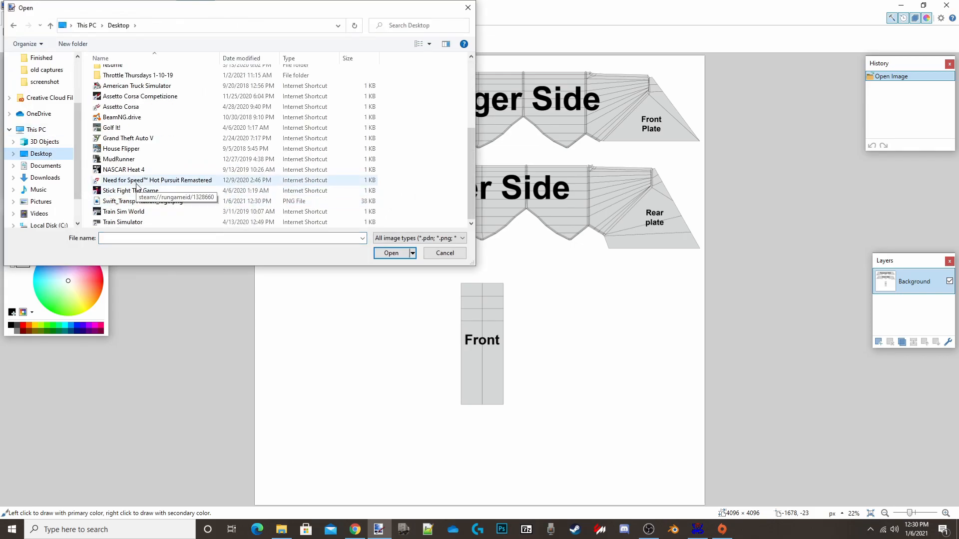
click(150, 201)
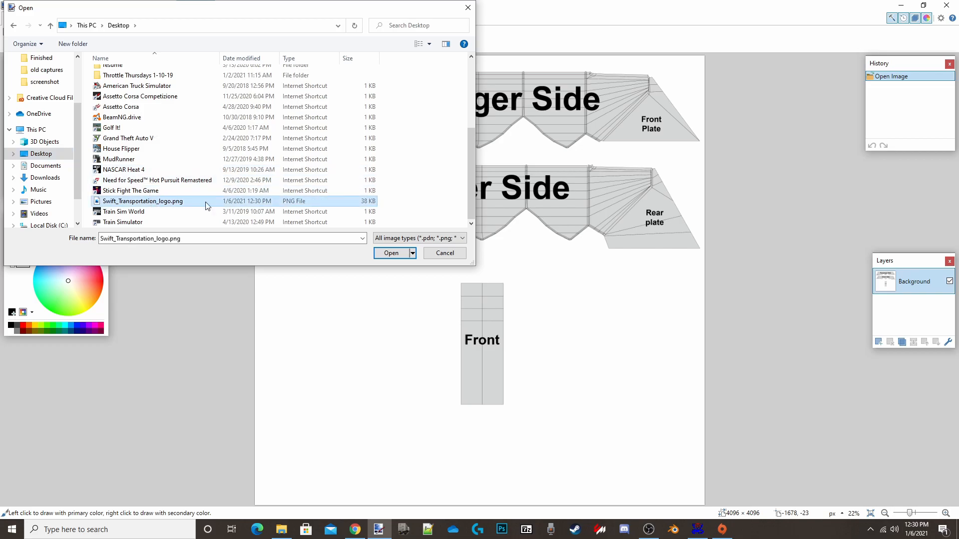
click(390, 253)
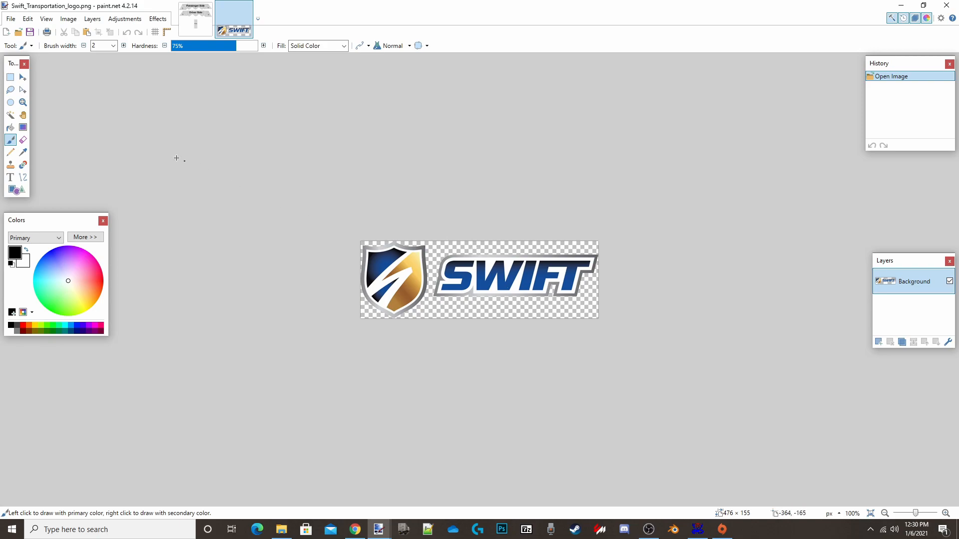
Step: Undo the stray paintbrush stroke and make a rectangular selection around the whole shield logo image
click(37, 136)
key(ctrl+z)
key(s)
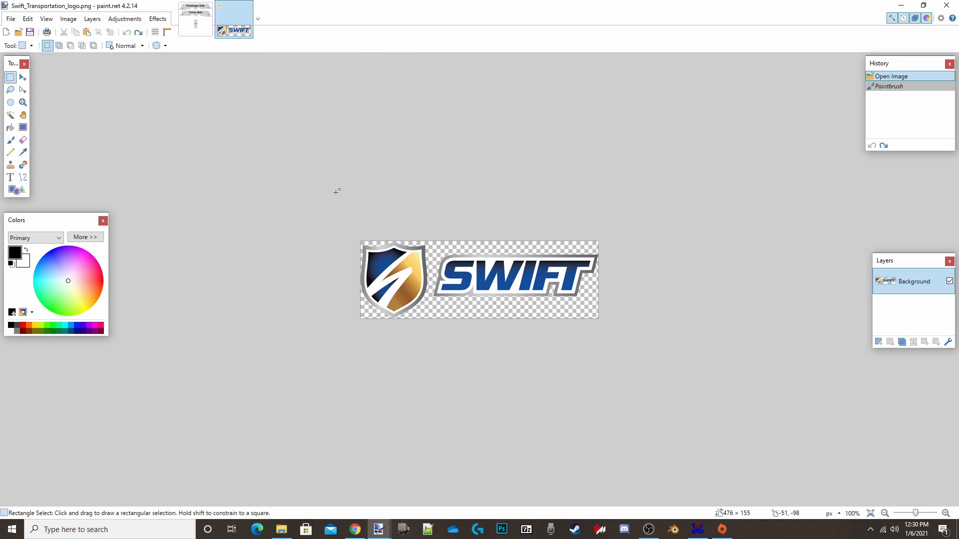
drag(336, 191, 672, 359)
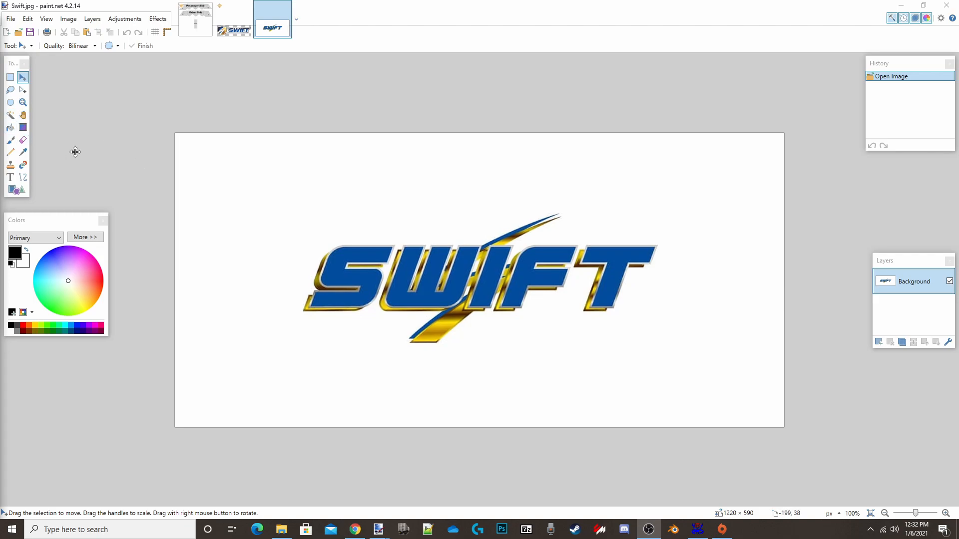
Step: Select the white background of Swift.jpg with the Magic Wand at 50% tolerance and erase it with a brush width of 375
click(10, 115)
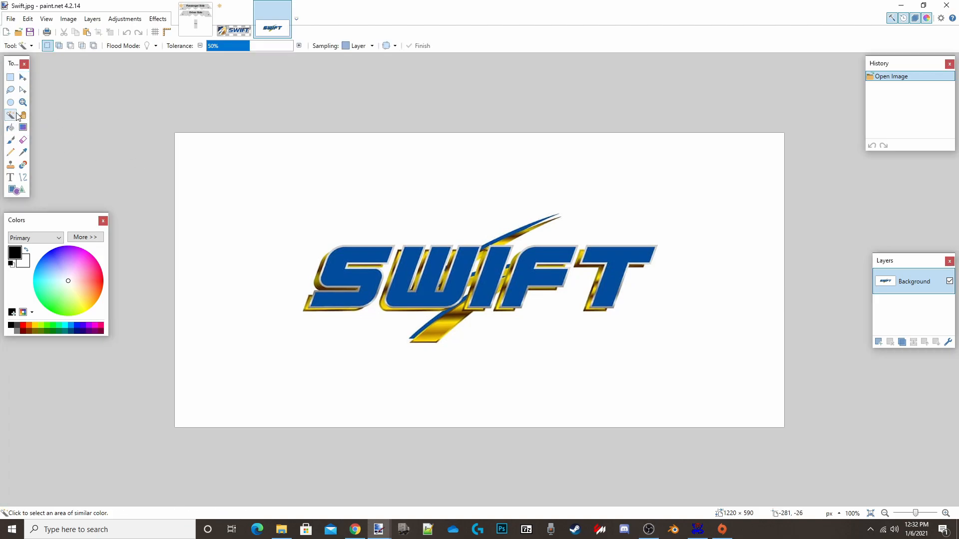
click(267, 196)
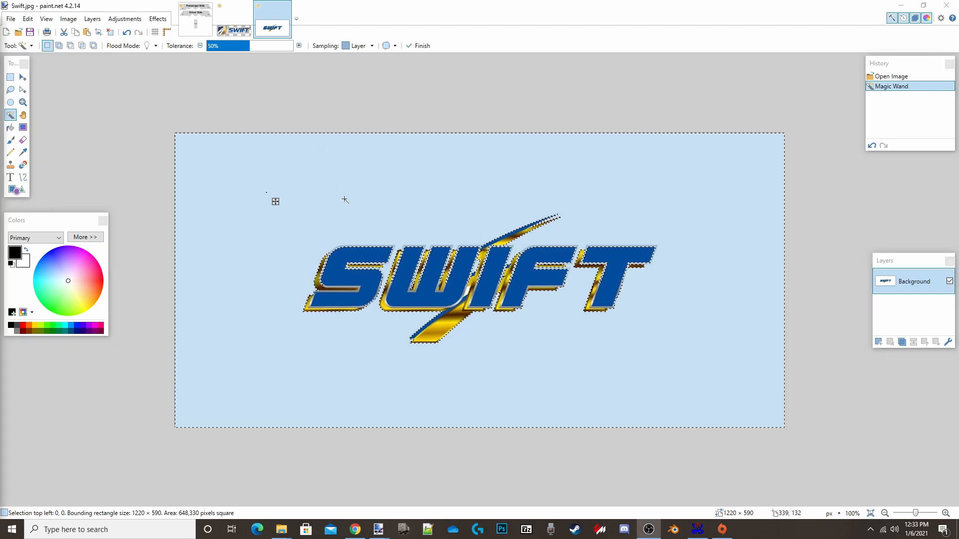
click(23, 141)
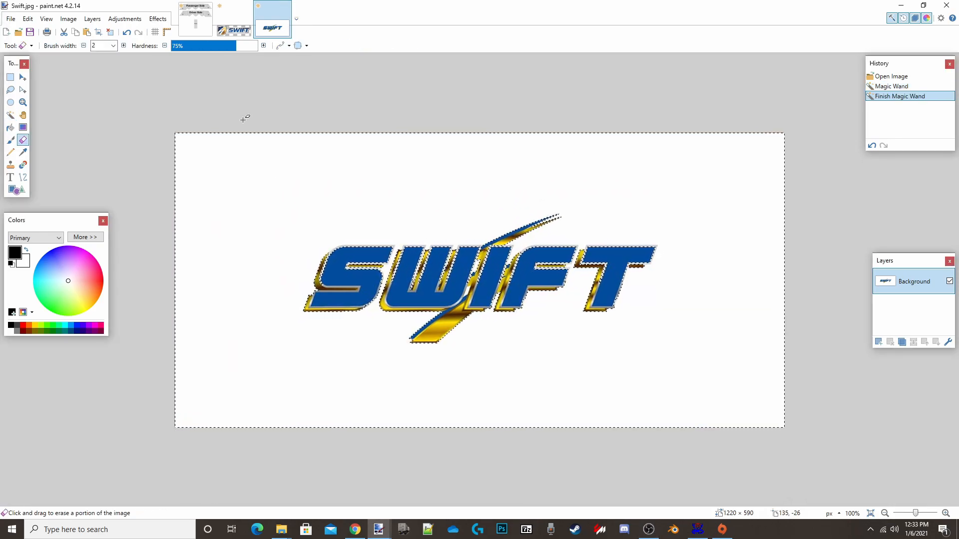
click(114, 46)
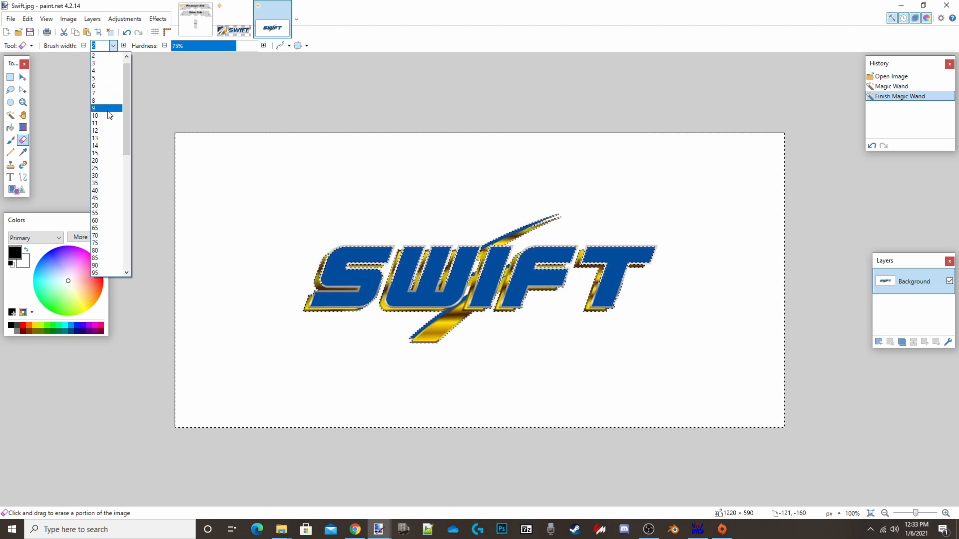
scroll(107, 250, down, 5)
click(111, 251)
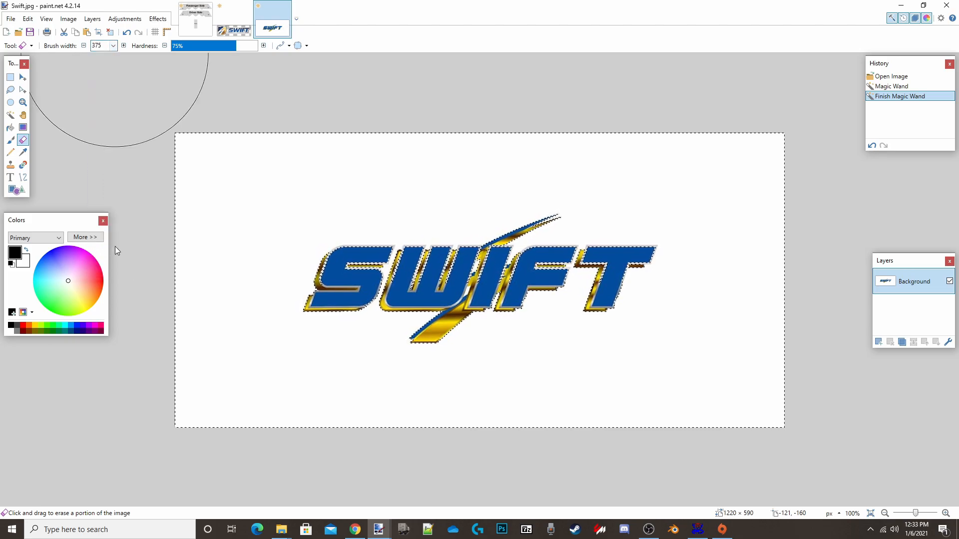
mouse_move(191, 188)
mouse_down()
mouse_move(595, 156)
mouse_move(760, 165)
mouse_move(809, 195)
mouse_move(657, 280)
mouse_move(205, 317)
mouse_move(194, 368)
mouse_move(287, 395)
mouse_move(657, 343)
mouse_move(729, 344)
mouse_move(755, 384)
mouse_move(684, 409)
mouse_move(490, 418)
mouse_move(253, 401)
mouse_move(240, 317)
mouse_move(748, 372)
mouse_move(853, 353)
mouse_move(571, 213)
mouse_move(341, 218)
mouse_move(258, 193)
mouse_move(234, 164)
mouse_move(628, 158)
mouse_move(780, 257)
mouse_move(634, 306)
mouse_move(350, 289)
mouse_move(638, 340)
mouse_up()
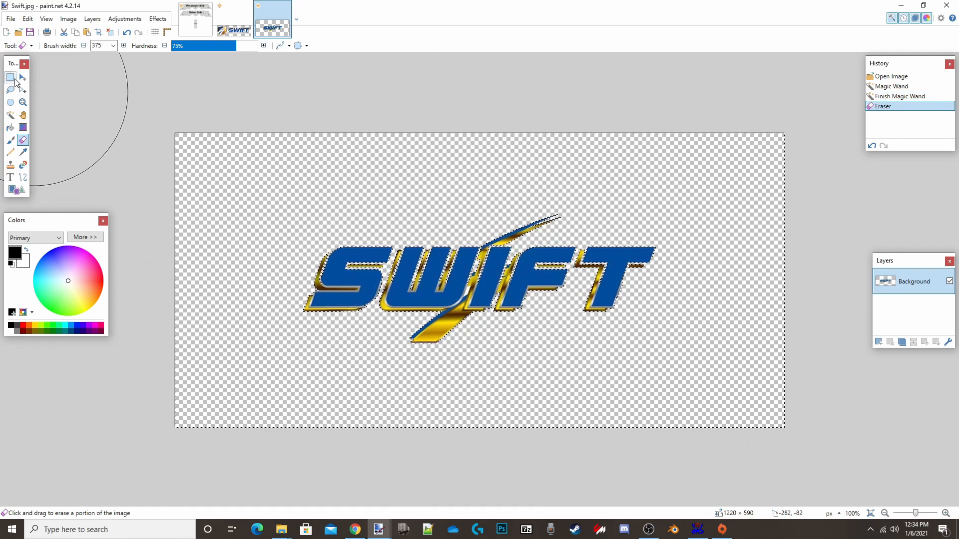
Step: Select the entire Swift.jpg canvas with a rectangular selection and copy it
click(15, 80)
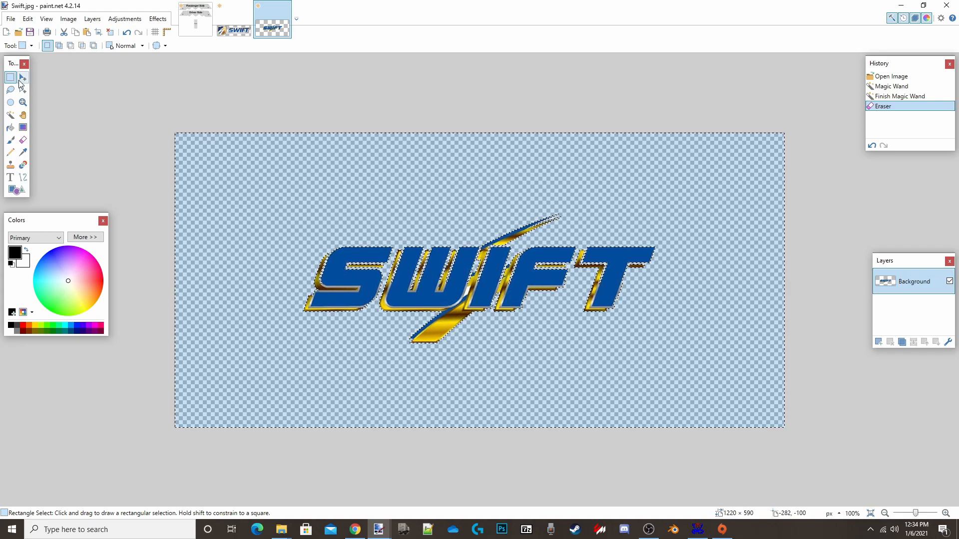
drag(149, 98, 797, 437)
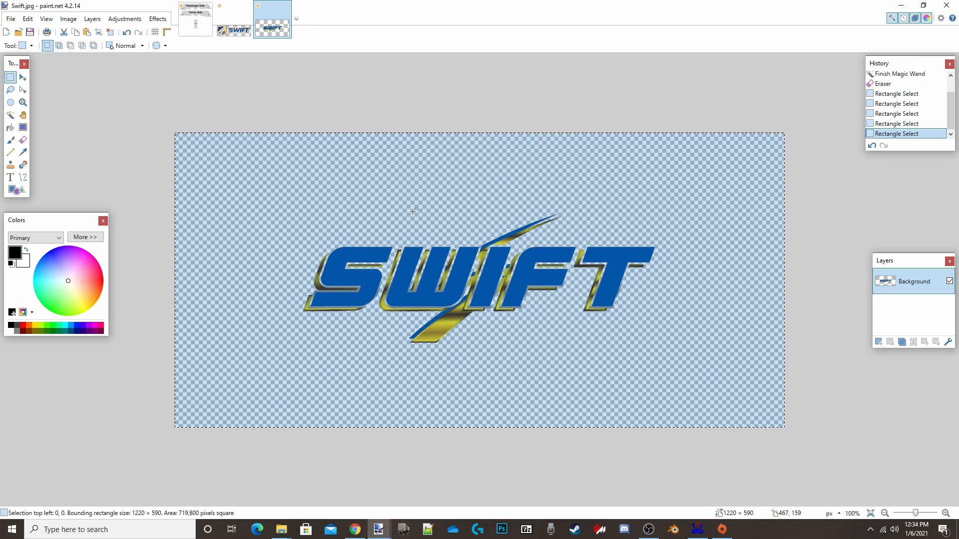
key(ctrl+c)
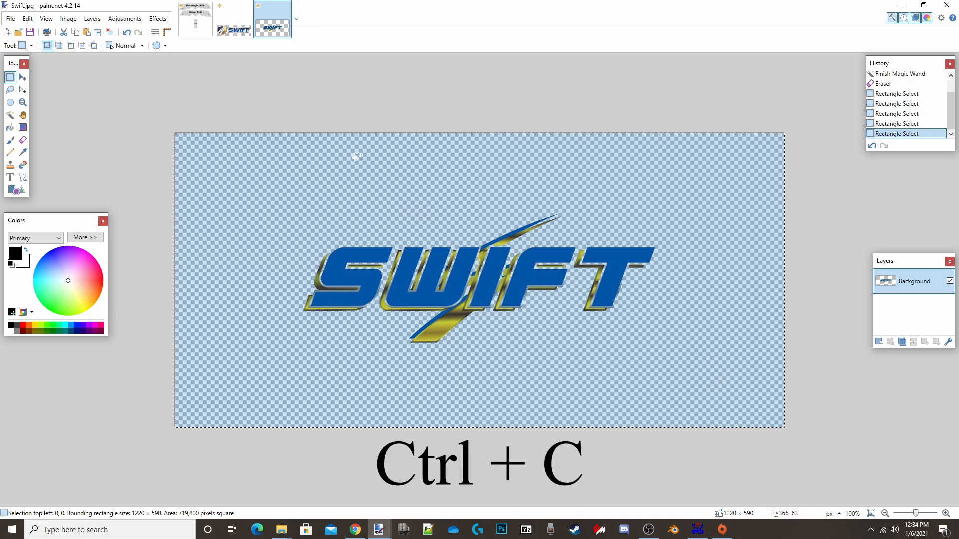
Step: Paste the copied Swift logo onto Layer 2 of custom1.dds, centre it on the Passenger Side panel and deselect it
click(197, 22)
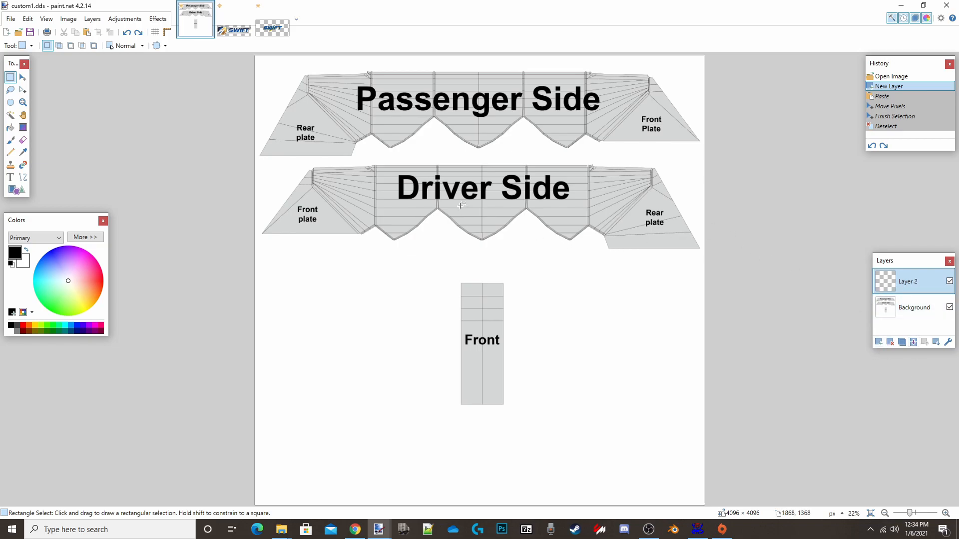
key(ctrl+v)
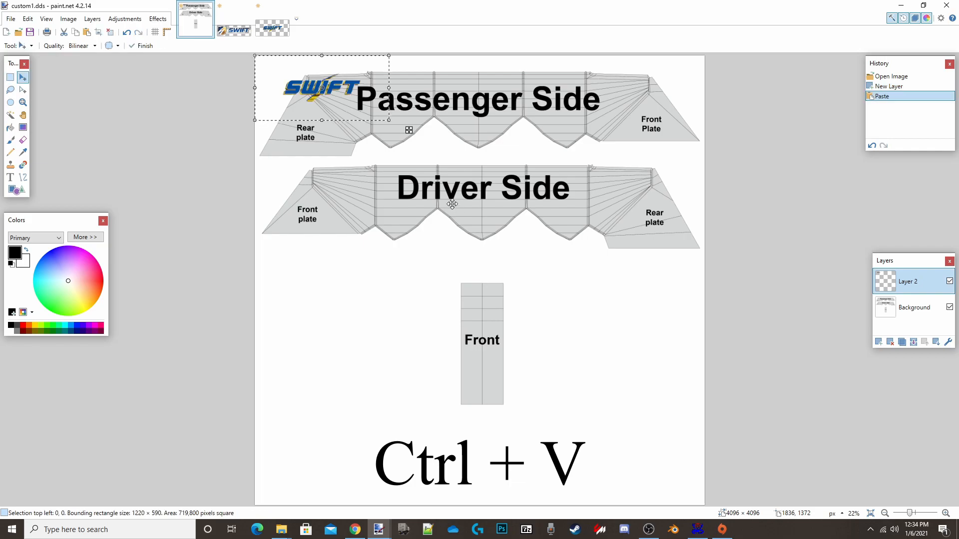
drag(409, 131, 567, 149)
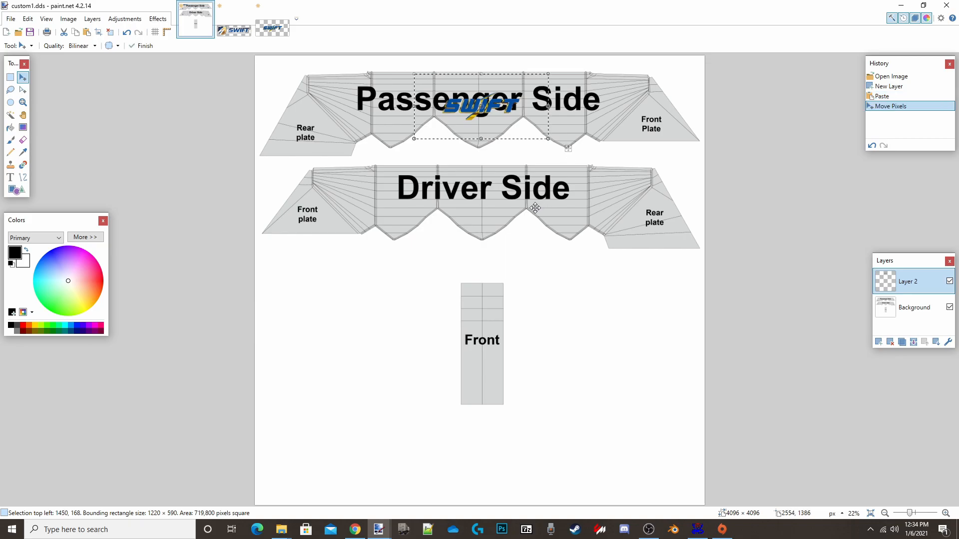
key(ctrl+d)
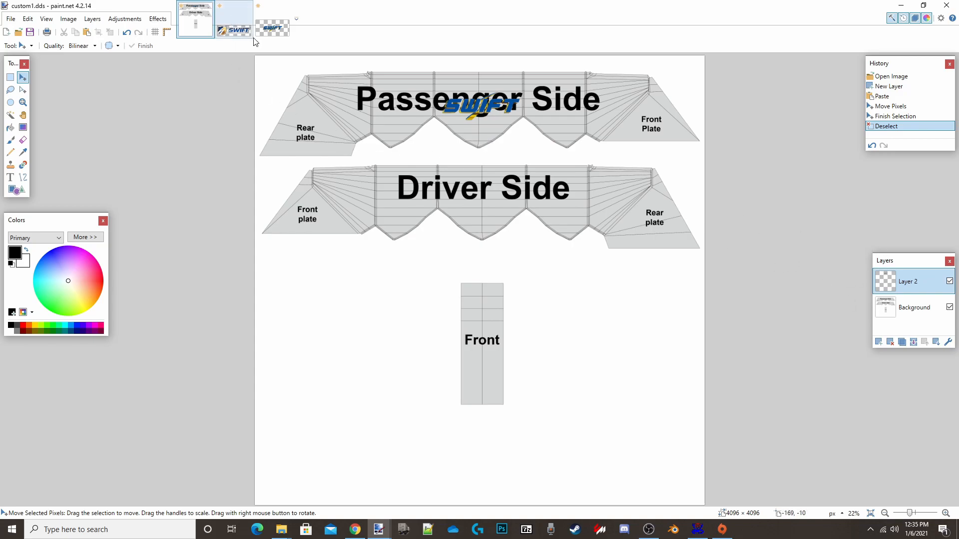
Step: Add a new layer to custom1.dds and select the entire image in Swift_Transportation_logo.png
click(879, 343)
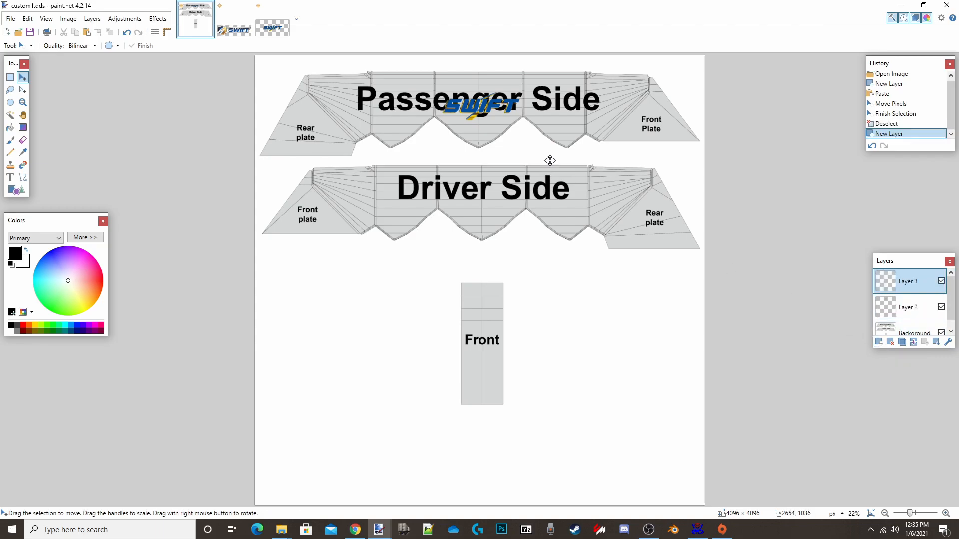
click(234, 25)
click(10, 78)
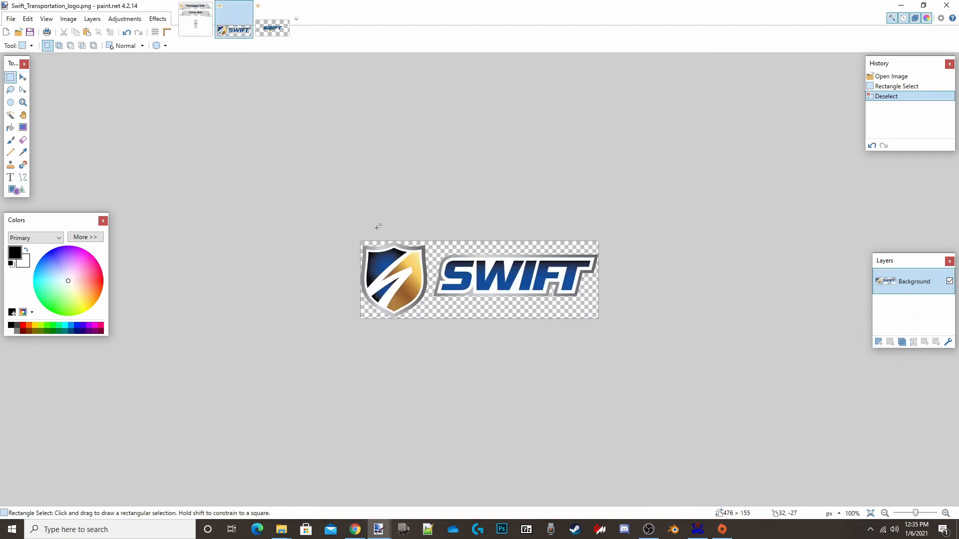
drag(361, 252, 568, 295)
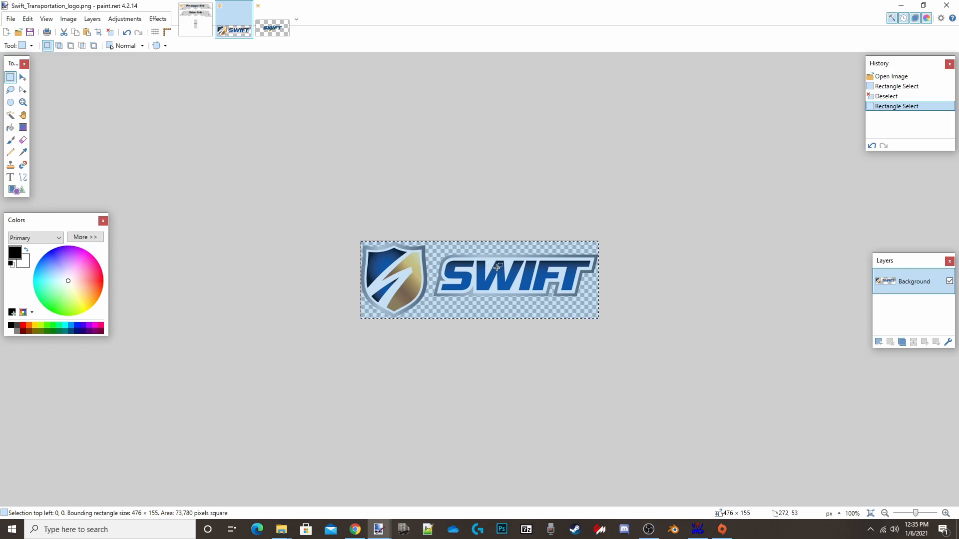
Step: Copy the selected shield logo into Layer 3 of custom1.dds and place it in the middle of the Driver Side panel
click(209, 30)
key(ctrl+shift+n)
key(ctrl+v)
drag(330, 81, 528, 215)
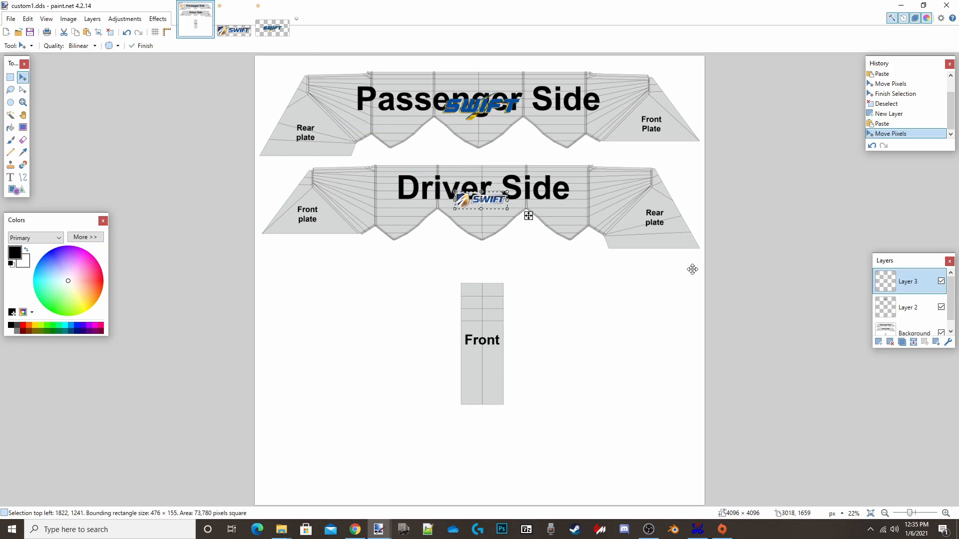
Step: Hide the Background layer and save the image as custom1.dds in DirectDraw Surface format, replacing the existing file and flattening the layers
scroll(907, 329, down, 1)
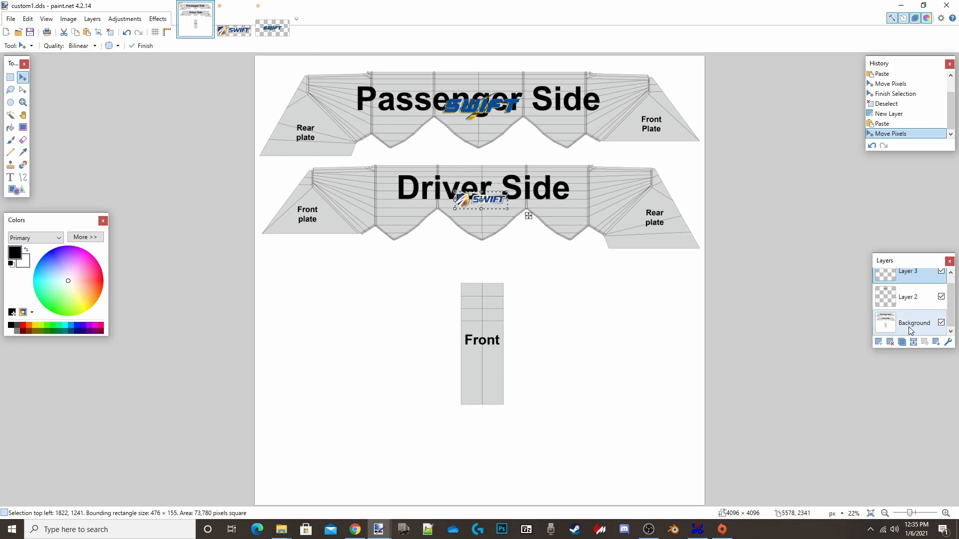
click(941, 323)
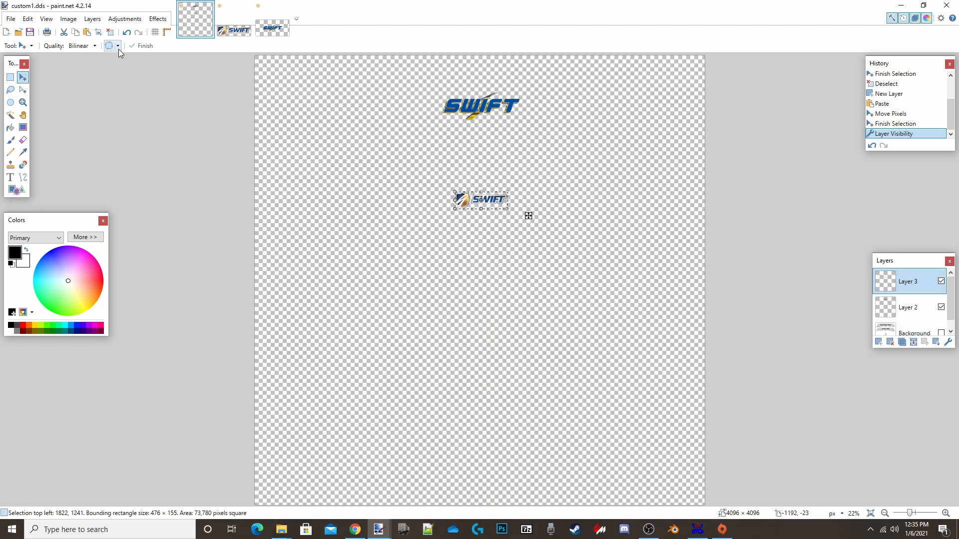
click(10, 19)
click(40, 96)
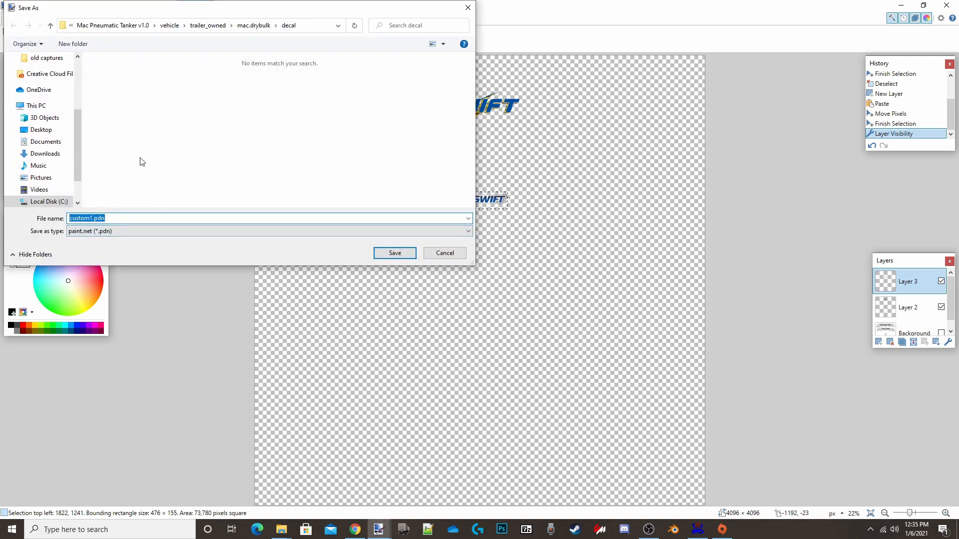
click(190, 231)
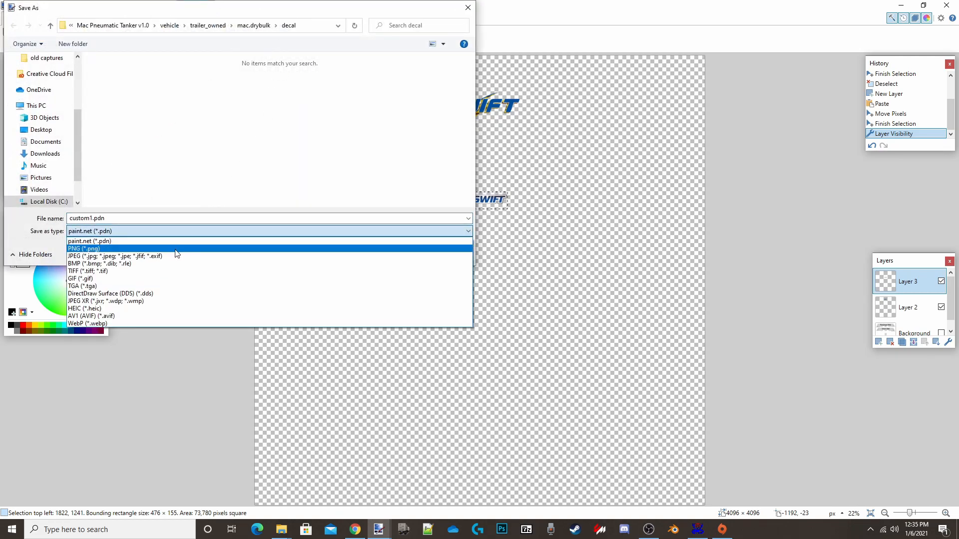
click(150, 293)
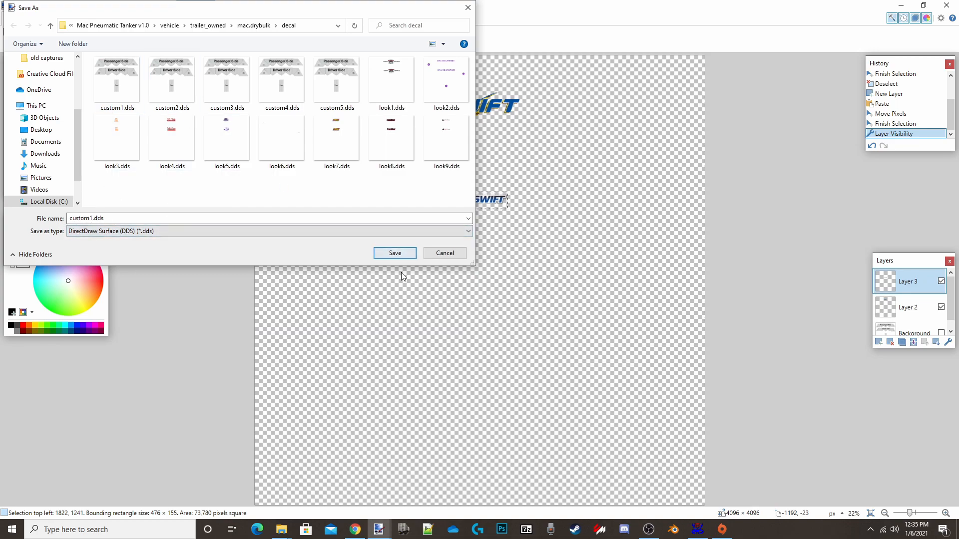
click(394, 253)
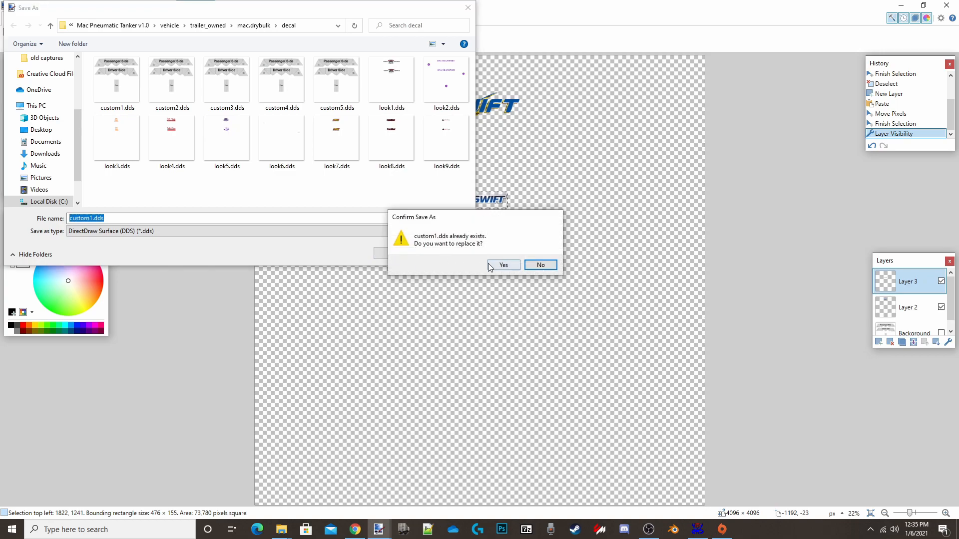
click(507, 264)
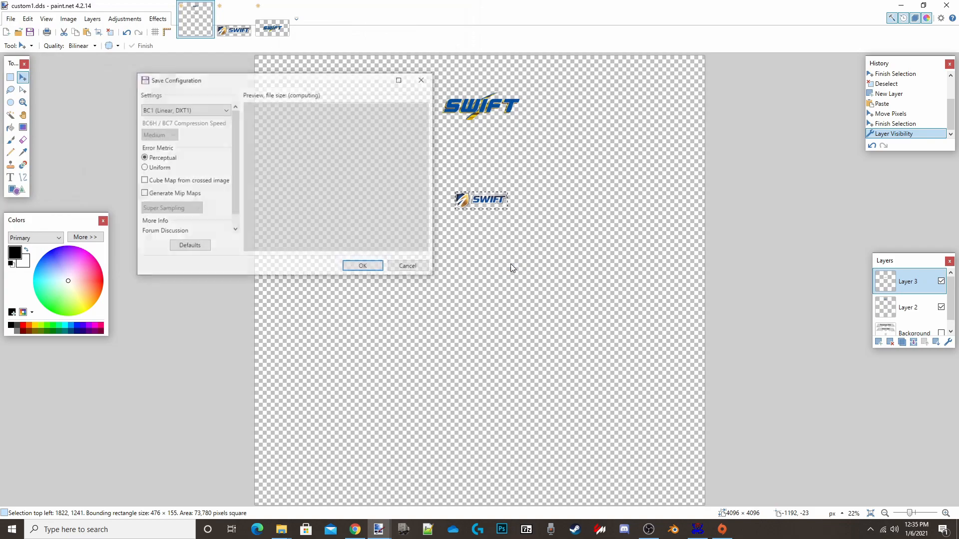
click(369, 265)
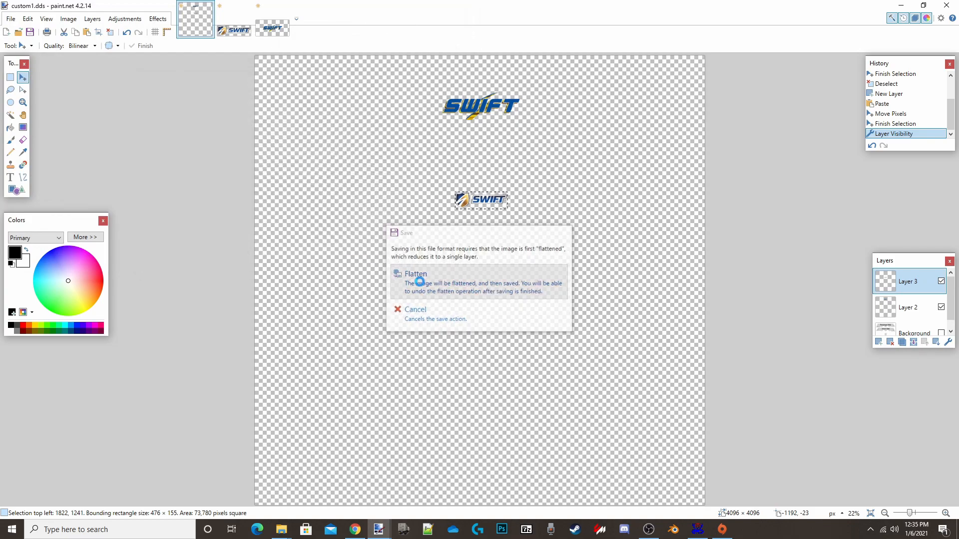
click(411, 273)
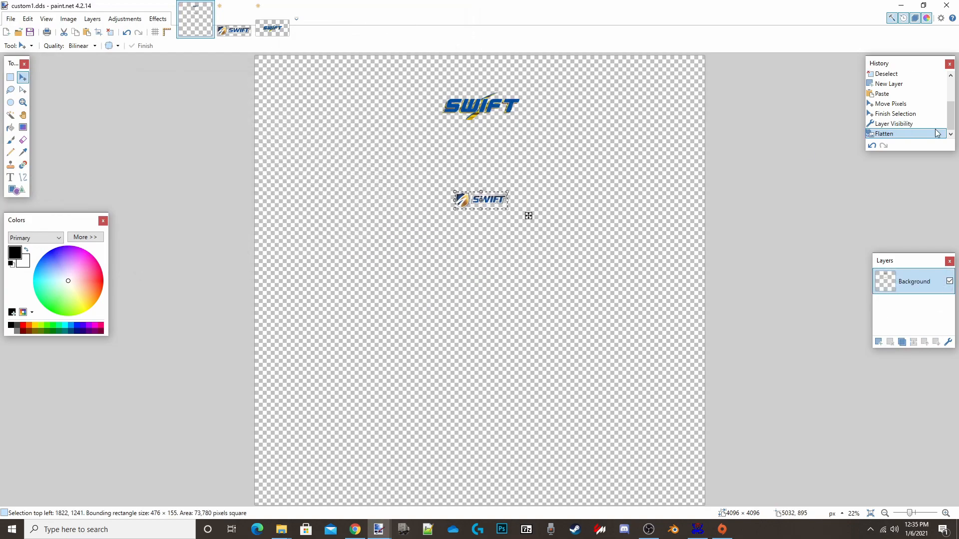
Step: Switch to the mod folder in File Explorer and open Mac Pneumatic Tanker v1.0 > vehicle > trailer_owned > mac.drybulk > decal
click(901, 7)
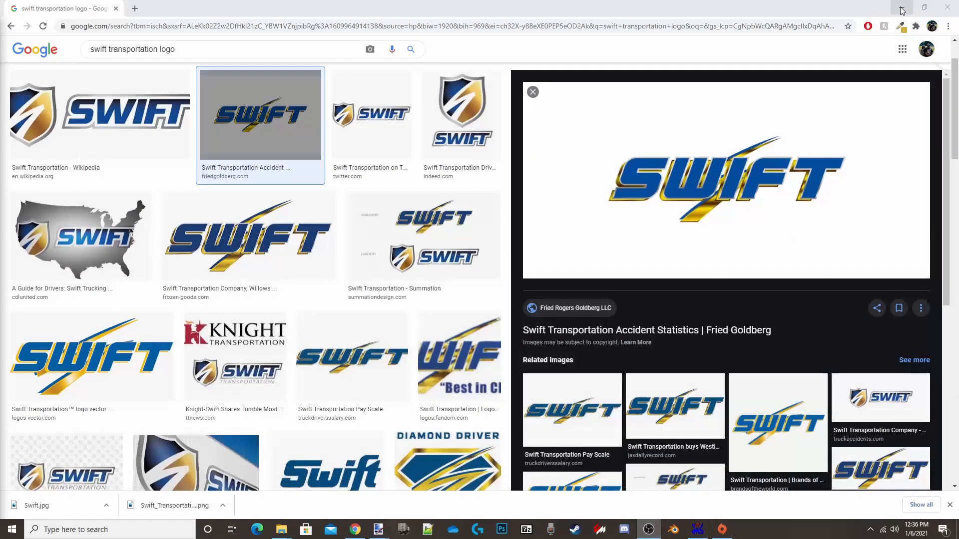
click(899, 10)
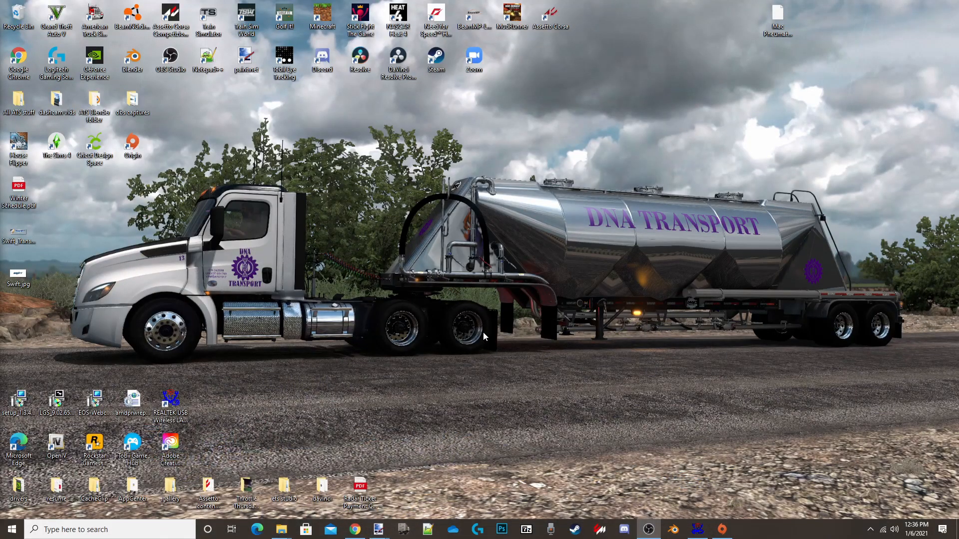
mouse_move(283, 537)
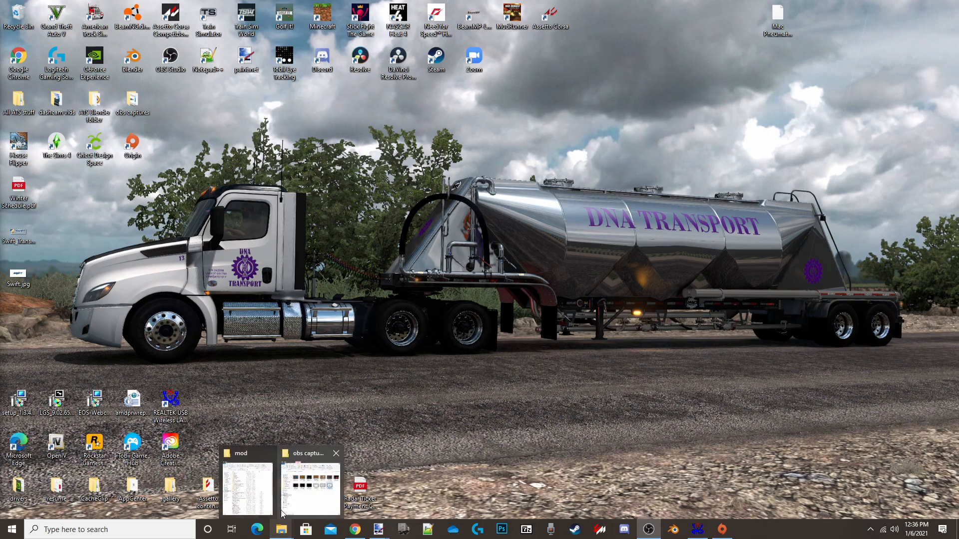
click(265, 494)
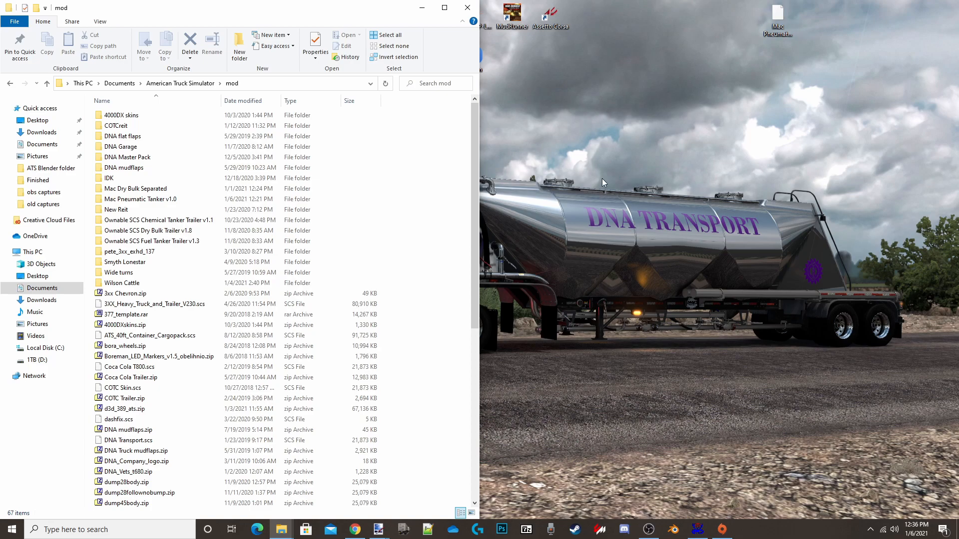
double_click(167, 200)
double_click(131, 147)
double_click(126, 128)
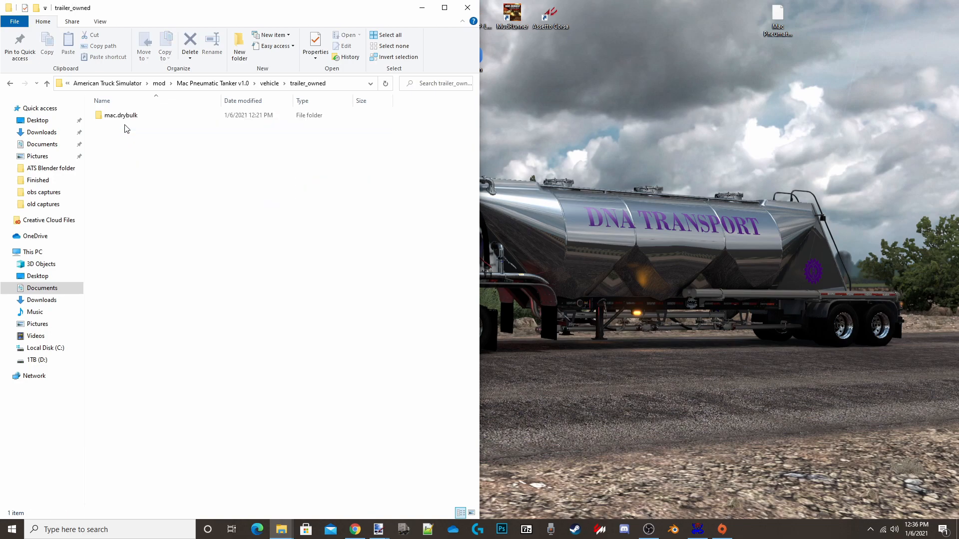
double_click(125, 118)
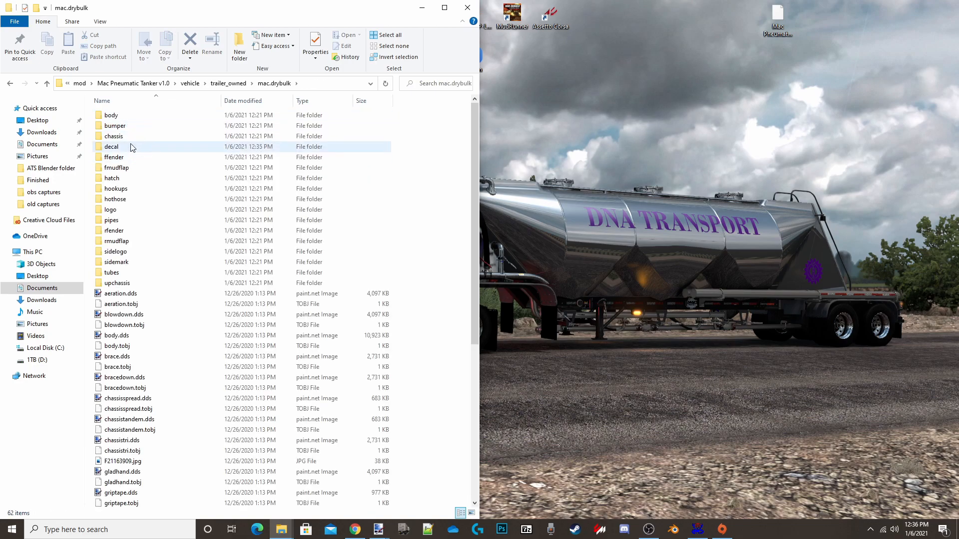
double_click(133, 146)
Step: Open the saved custom1.dds in paint.net to check its logos and transparency, and return to the decal folder
click(134, 118)
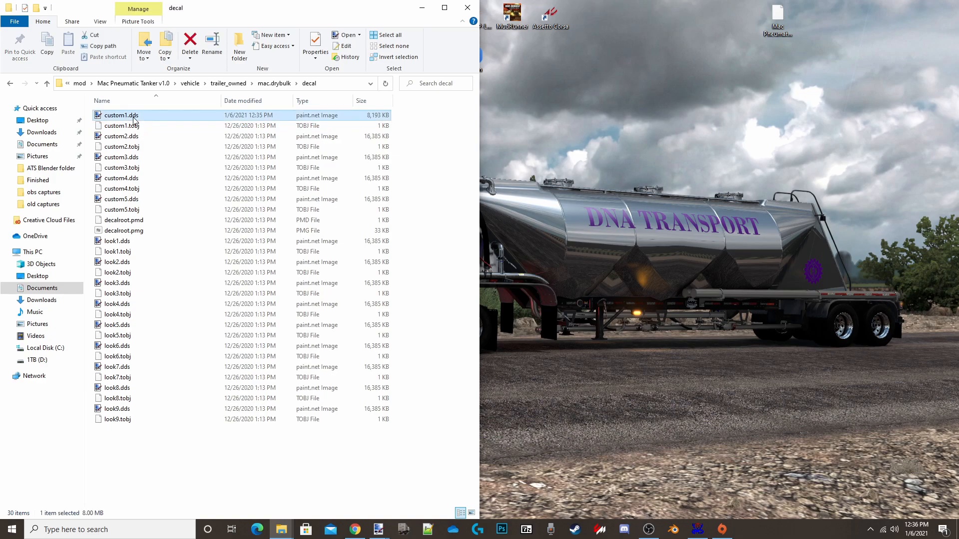
double_click(134, 117)
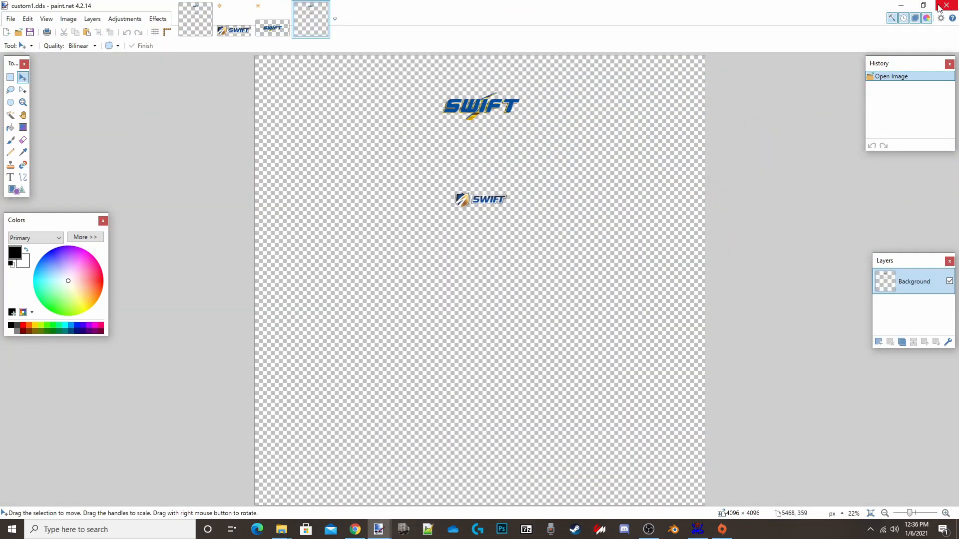
click(910, 6)
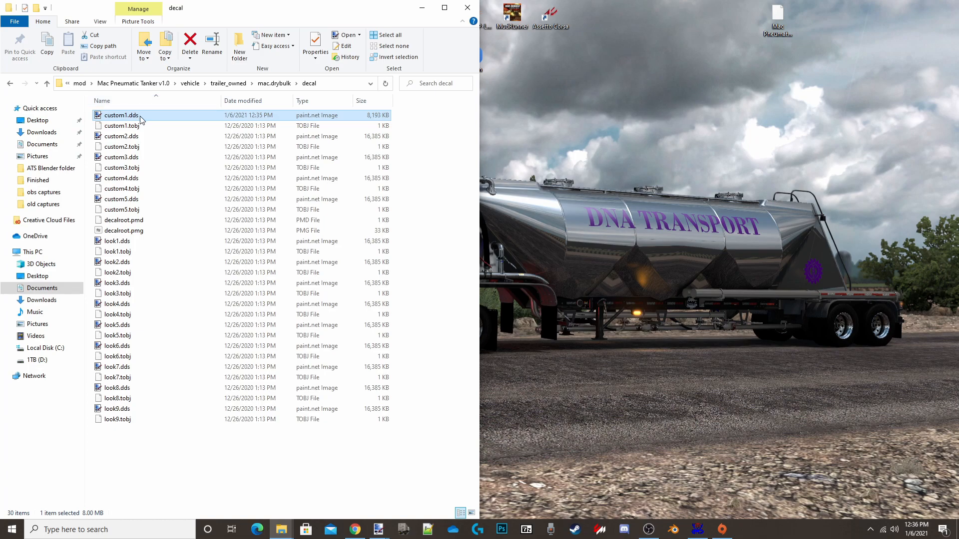
Step: Select custom1.dds through custom5.dds in the decal folder and copy them
key(ctrl+c)
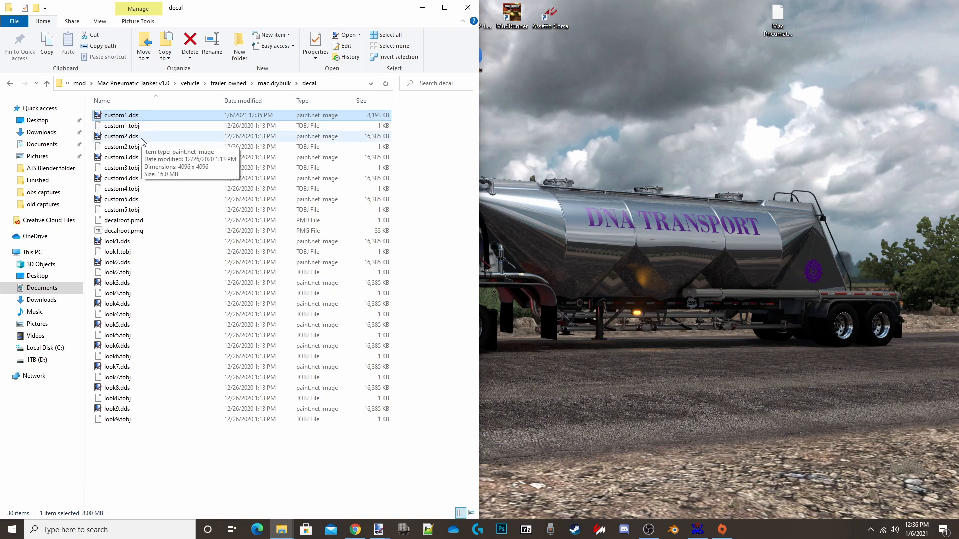
ctrl+click(142, 139)
ctrl+click(150, 158)
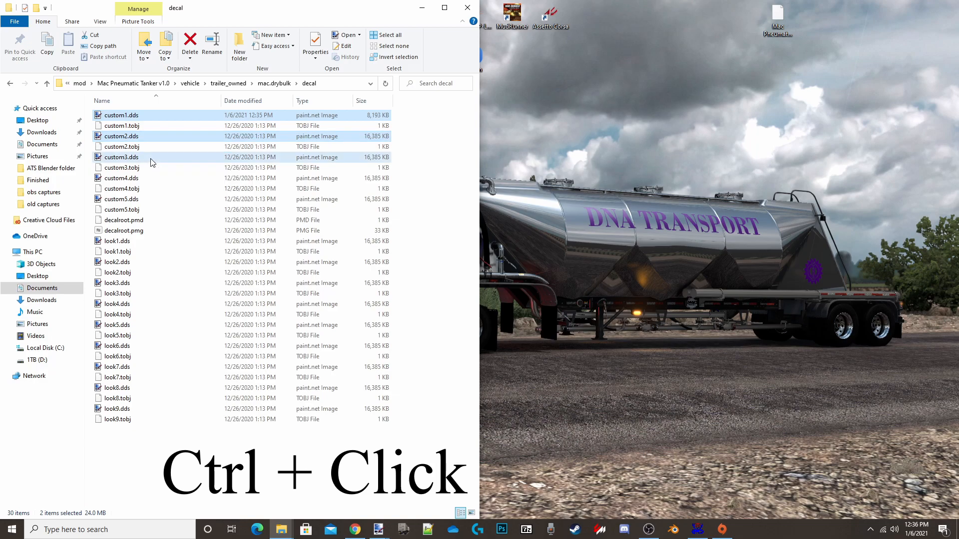
ctrl+click(155, 180)
ctrl+click(148, 200)
right_click(155, 180)
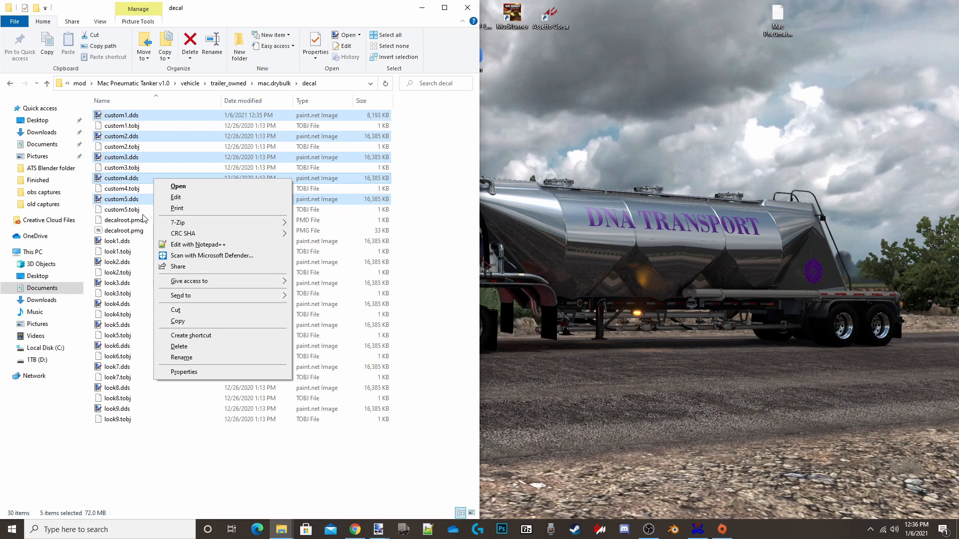
click(191, 323)
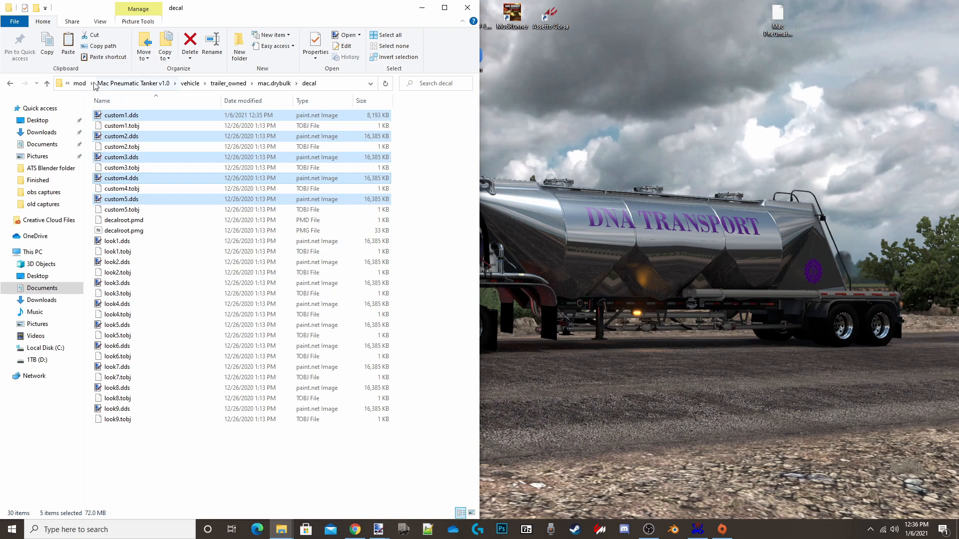
Step: Create a folder named Mac Pneumatic Tanker v1.1 in the mod folder and open it
click(80, 84)
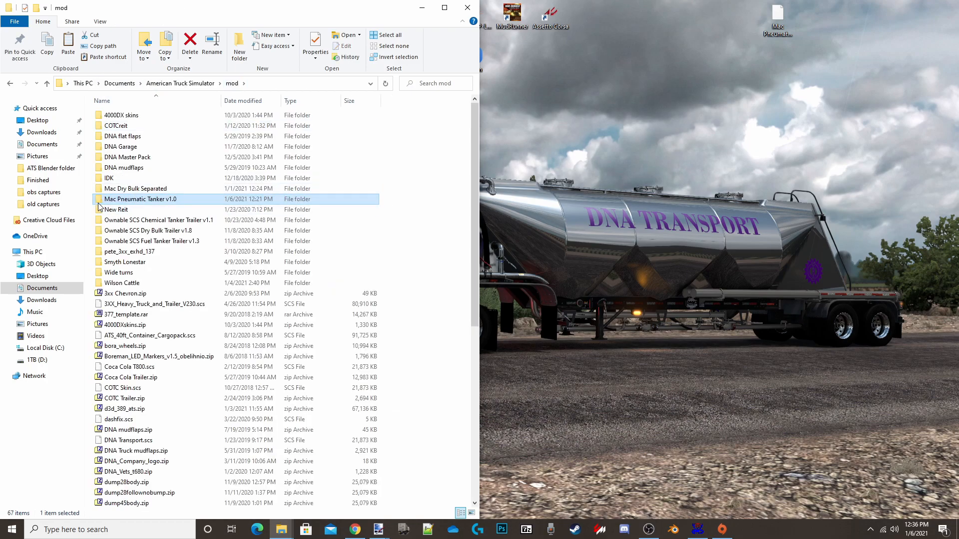
right_click(88, 203)
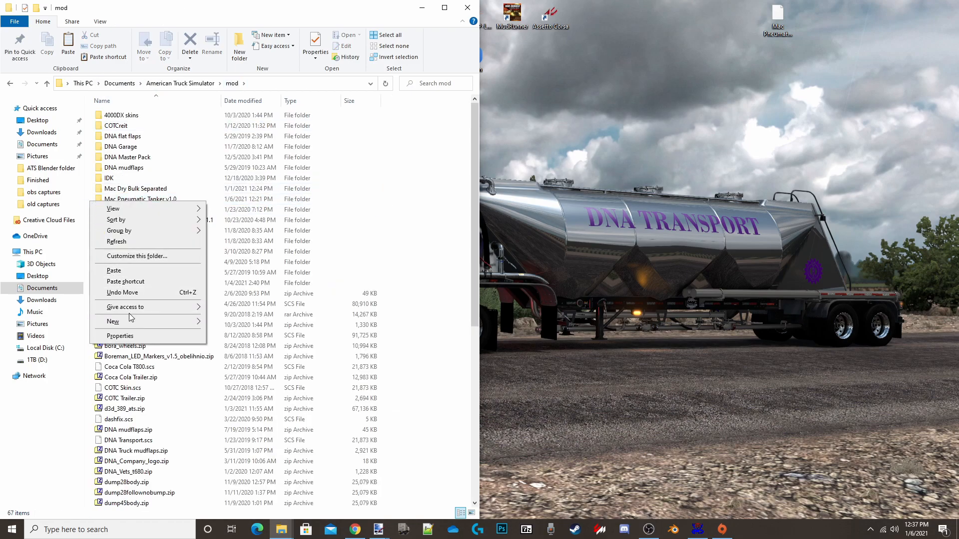
mouse_move(133, 325)
click(228, 323)
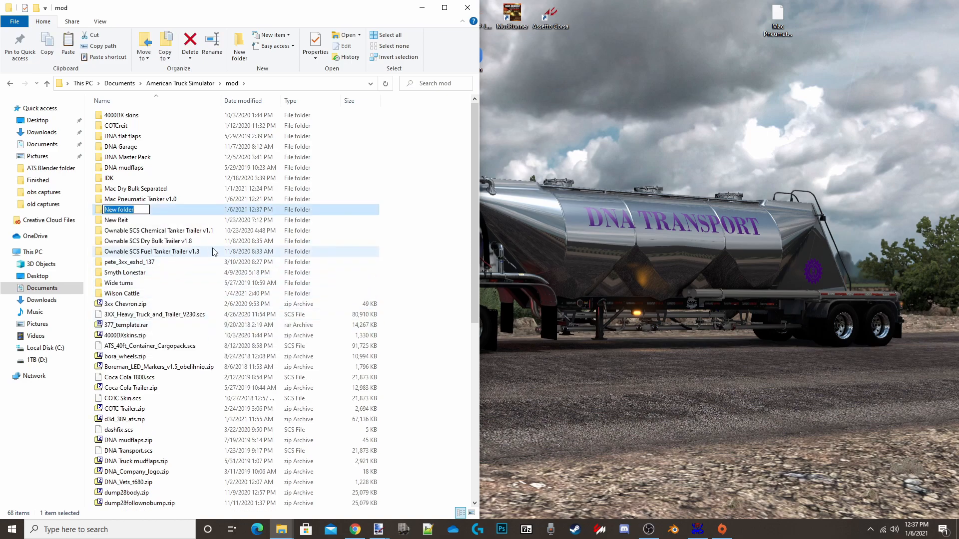
text(matic Tanker v1.1)
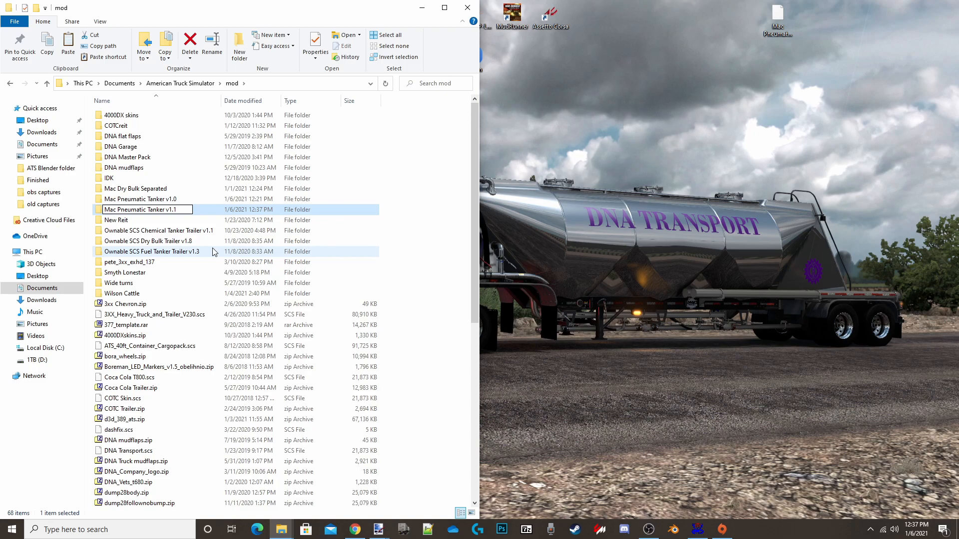
key(Return)
double_click(212, 212)
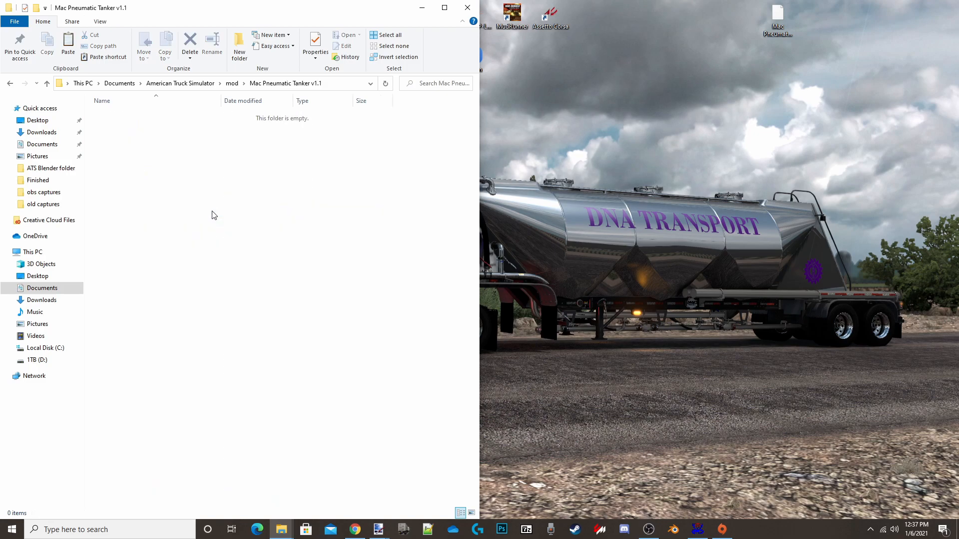
Step: Open Mac Pneumatic Tanker v1.1.scs from the desktop in 7-Zip and extract all its contents into the new v1.1 folder
click(776, 19)
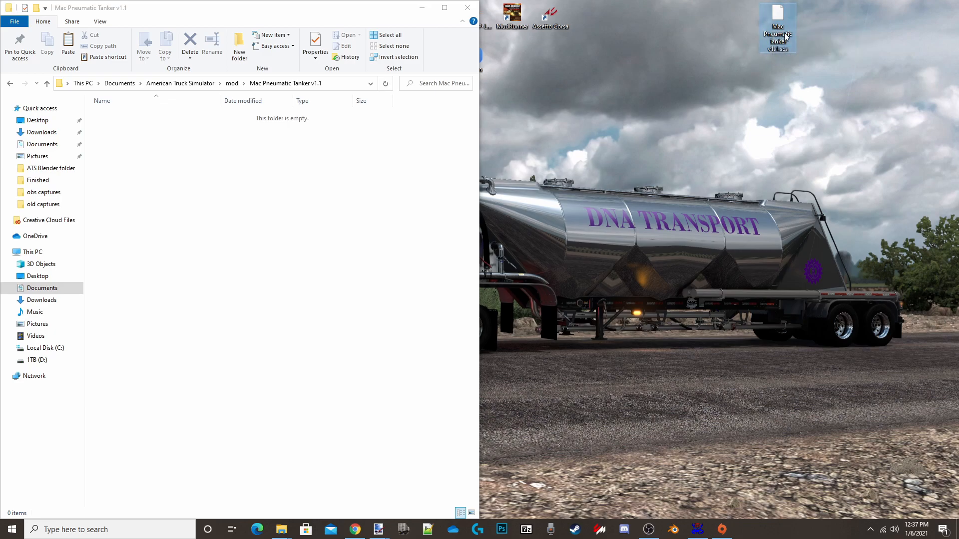
right_click(782, 23)
mouse_move(791, 42)
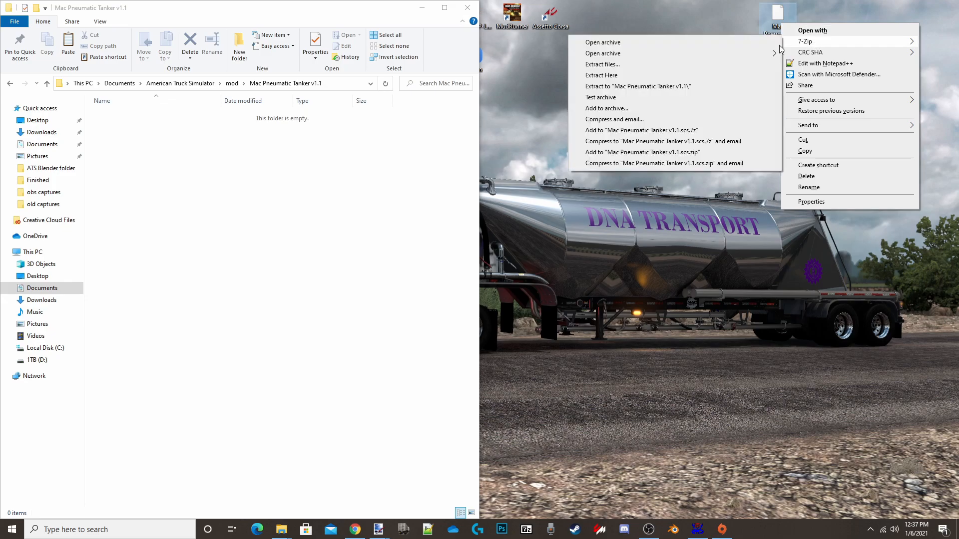
click(701, 42)
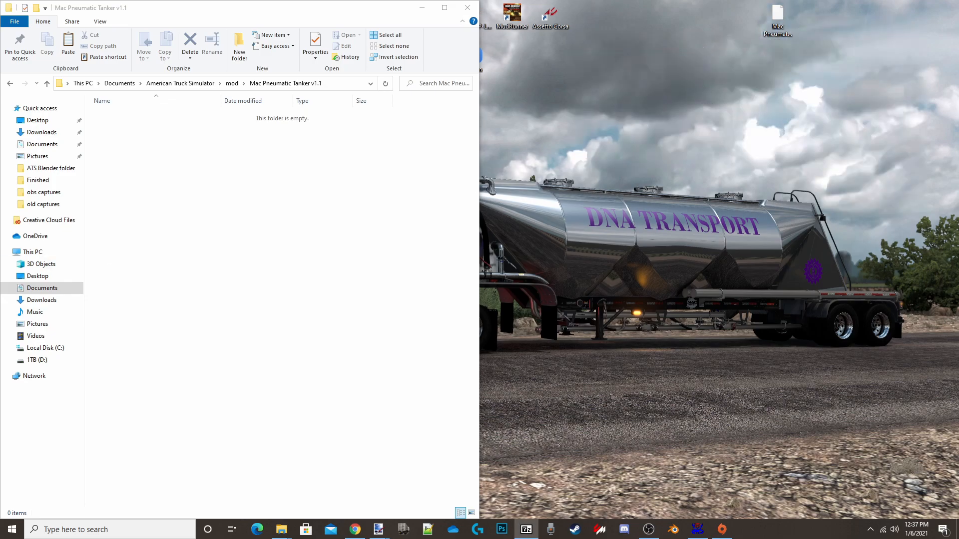
drag(469, 77, 774, 116)
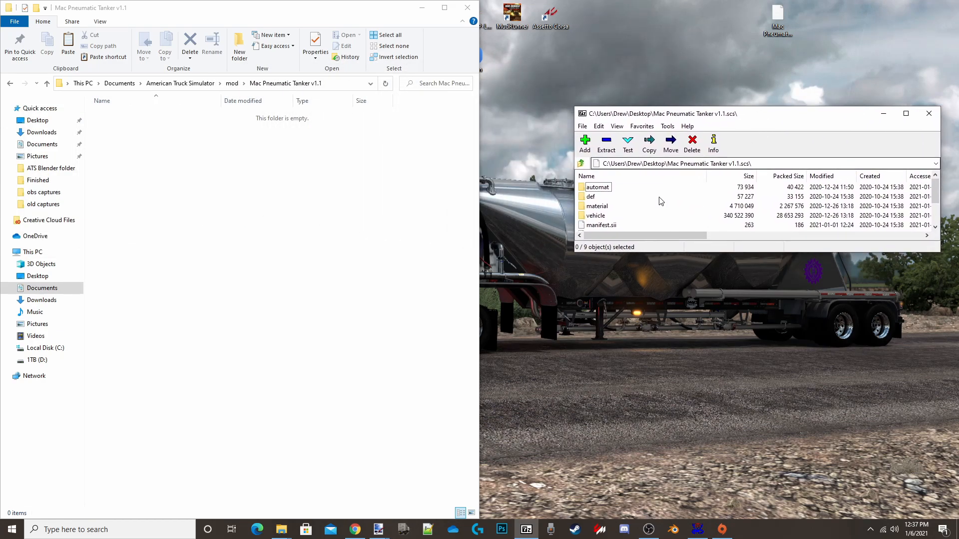
drag(849, 118, 958, 115)
drag(528, 131, 495, 80)
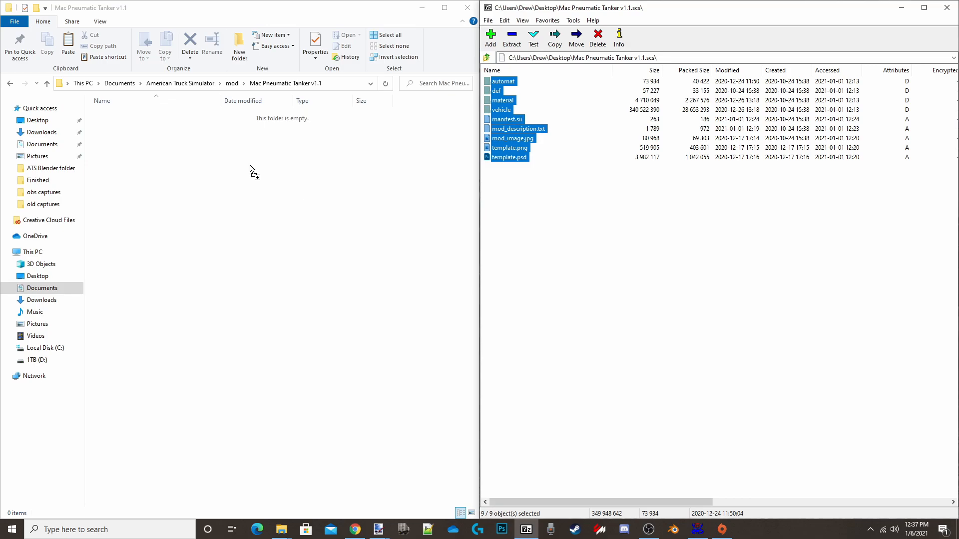
drag(250, 170, 251, 168)
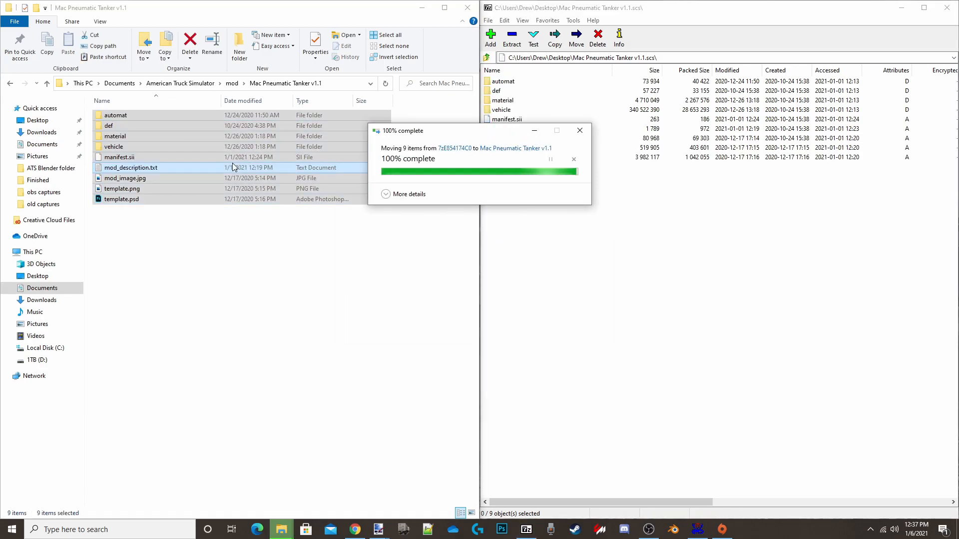
Step: Paste the copied custom1–custom5 DDS files into vehicle/trailer_owned/mac.drybulk/decal, replacing the existing ones, and return to the Mac Pneumatic Tanker v1.1 folder
double_click(126, 147)
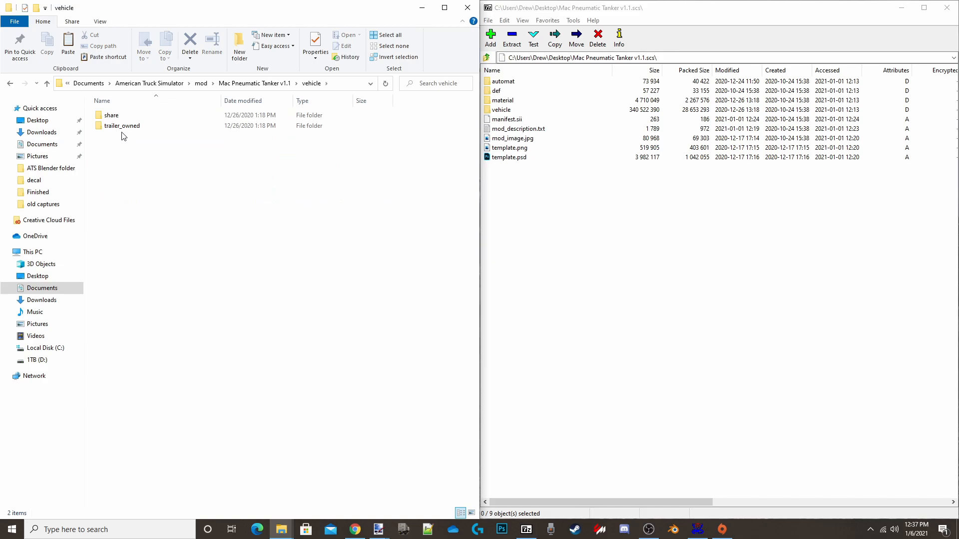
double_click(122, 128)
double_click(123, 118)
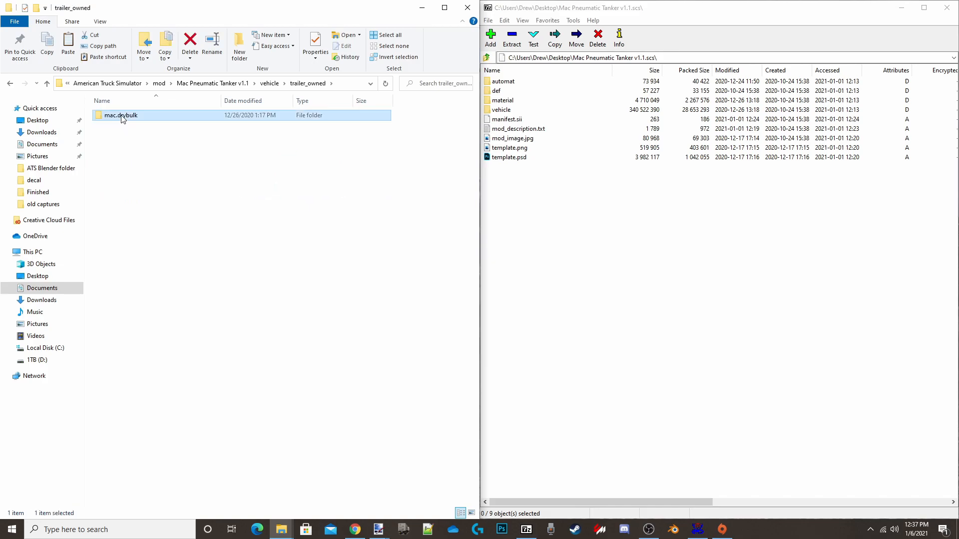
double_click(123, 148)
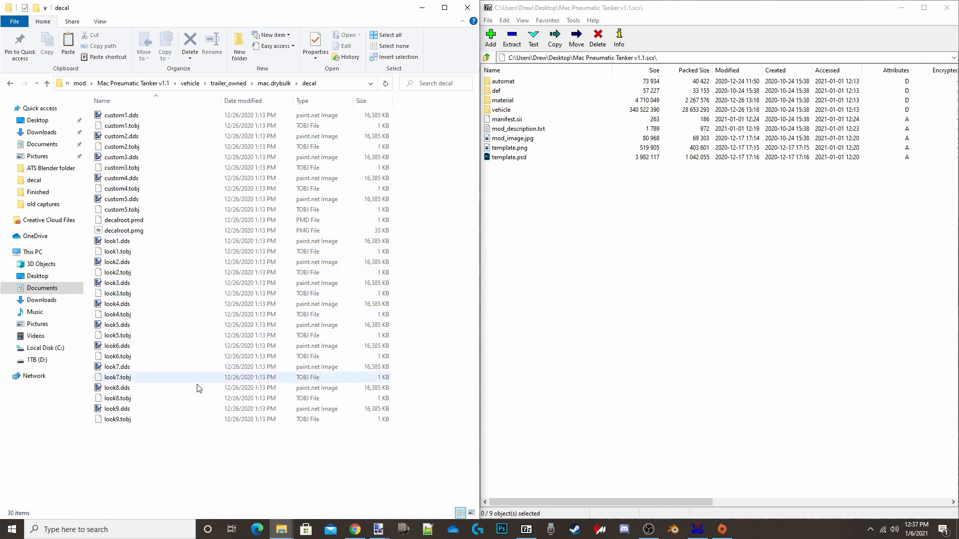
right_click(214, 451)
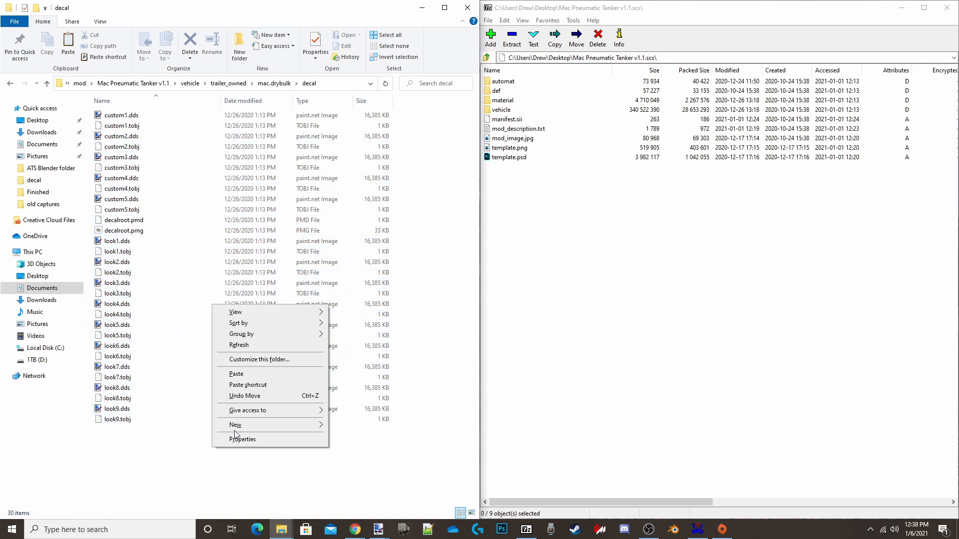
click(247, 375)
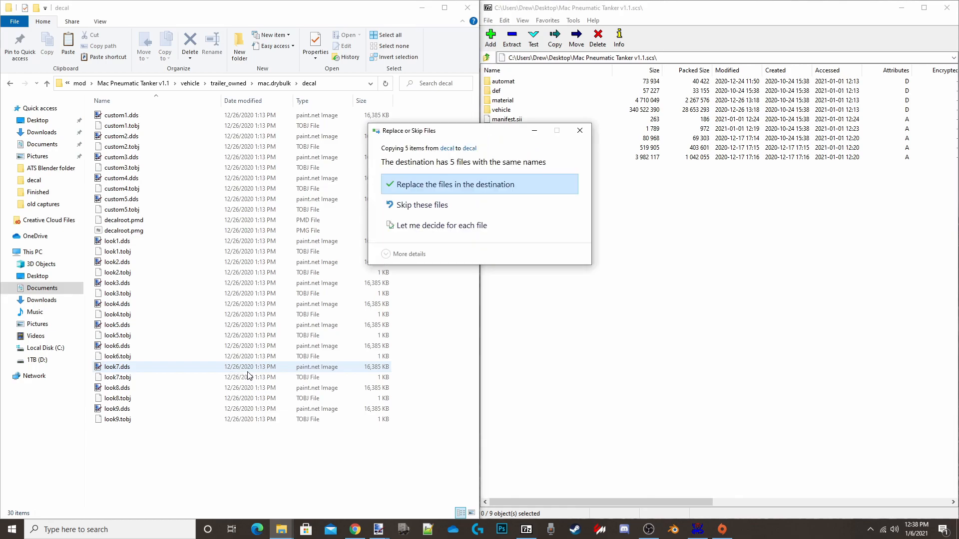
click(453, 190)
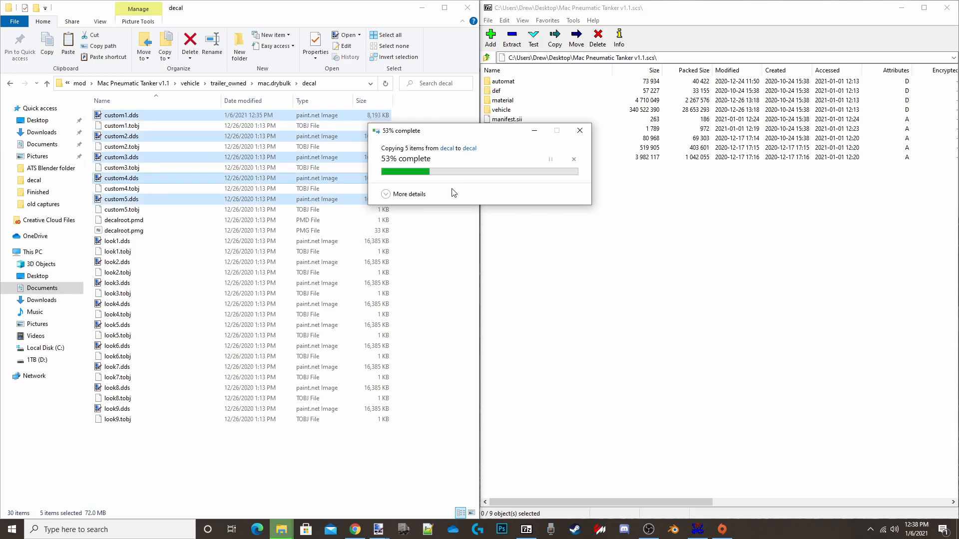
click(129, 86)
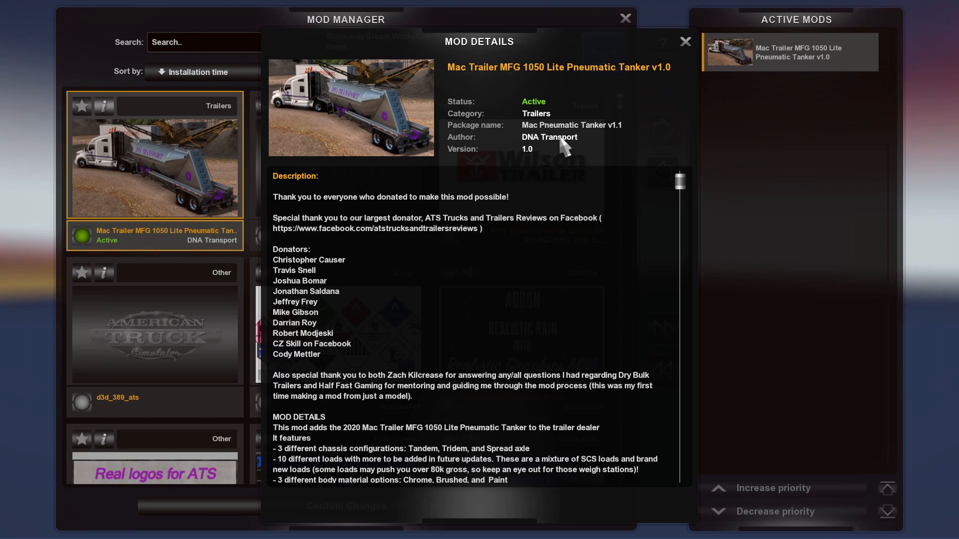
Step: In American Truck Simulator, close the Mac pneumatic tanker's mod details, confirm the active mods and continue the game
click(686, 42)
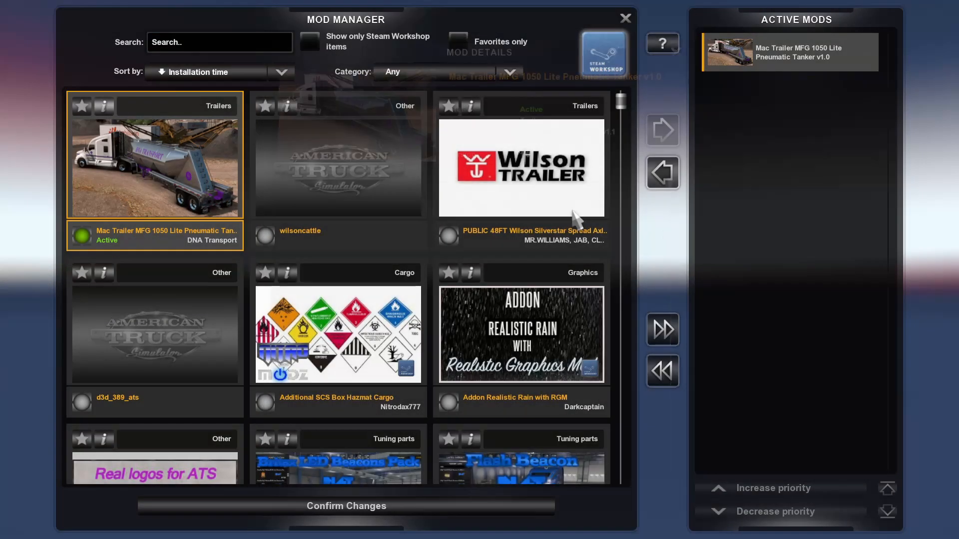
click(409, 499)
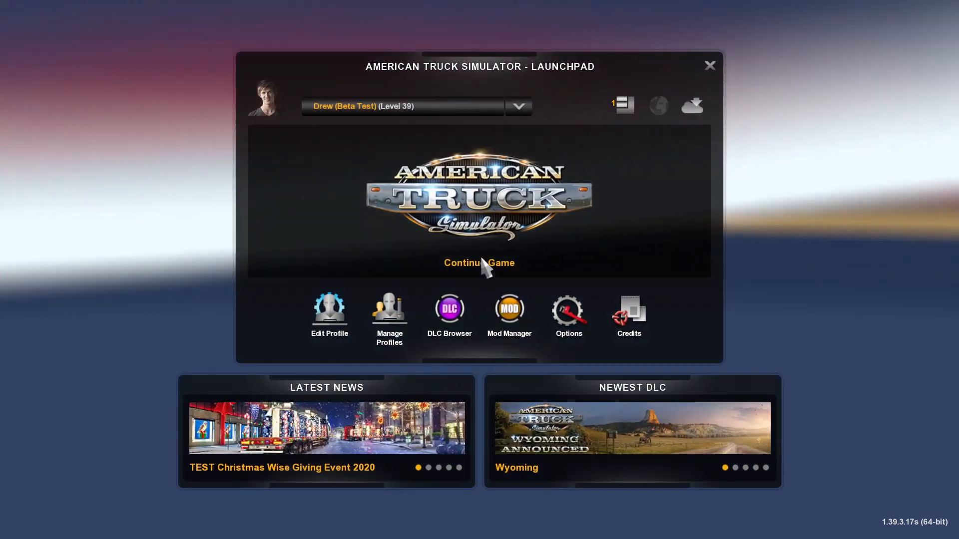
click(485, 264)
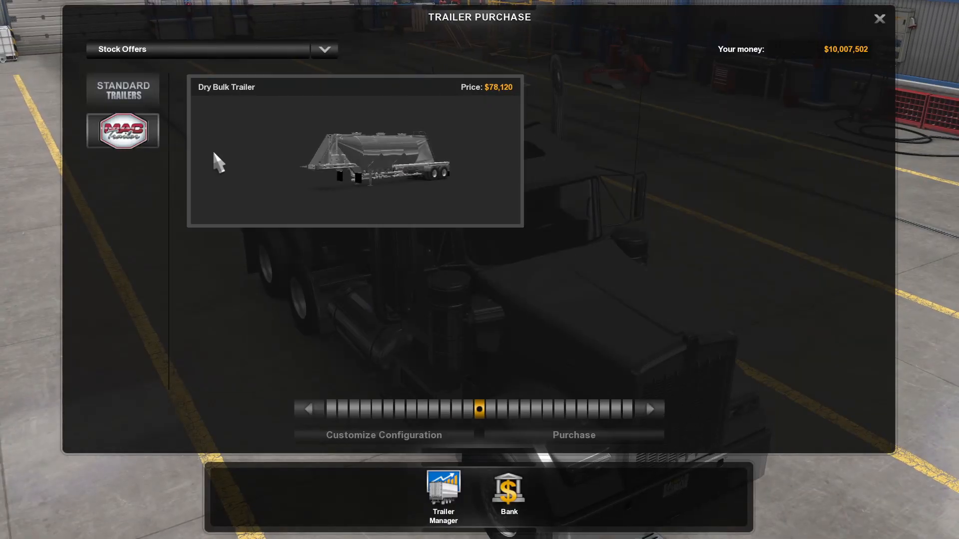
Step: Customize the Mac Dry Bulk Trailer's configuration and apply the Custom 1 decal to the tank body in its accessories
click(366, 437)
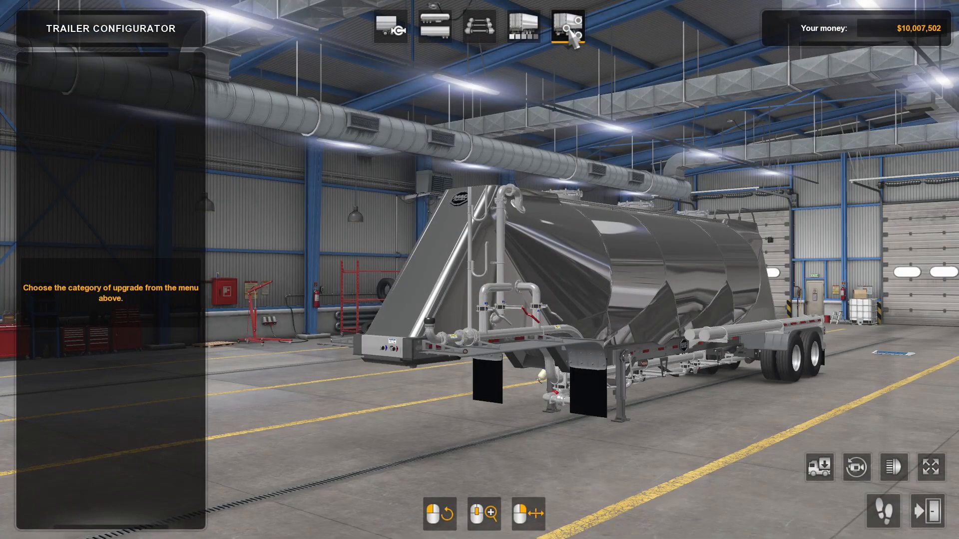
click(569, 31)
click(633, 266)
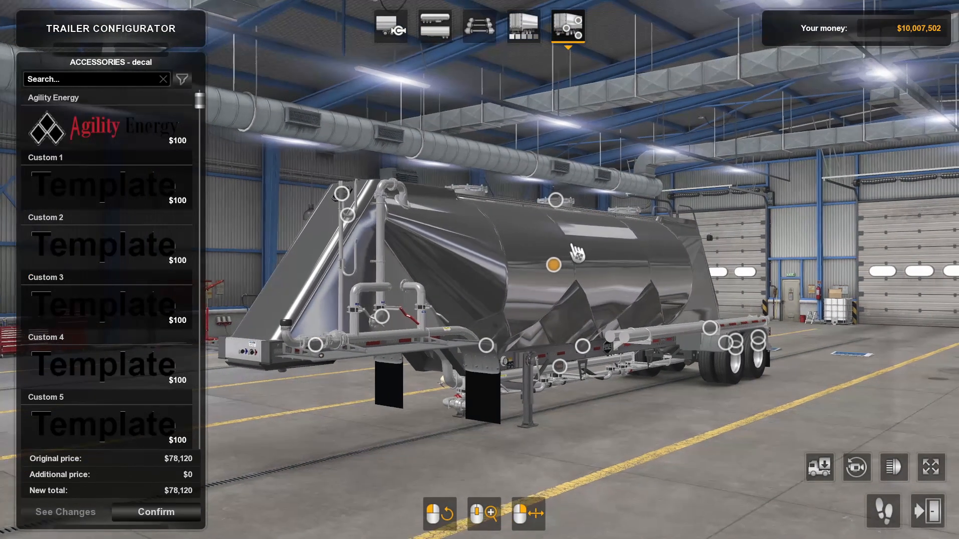
click(125, 184)
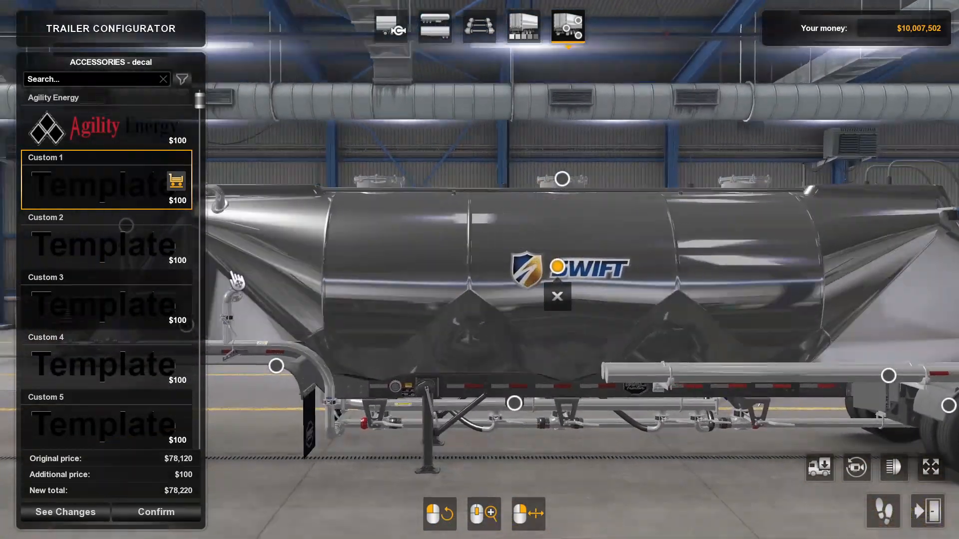
Step: Examine the Custom 1 decal on both sides of the tanker, checking the logo's placement and transparent background
drag(237, 281, 589, 281)
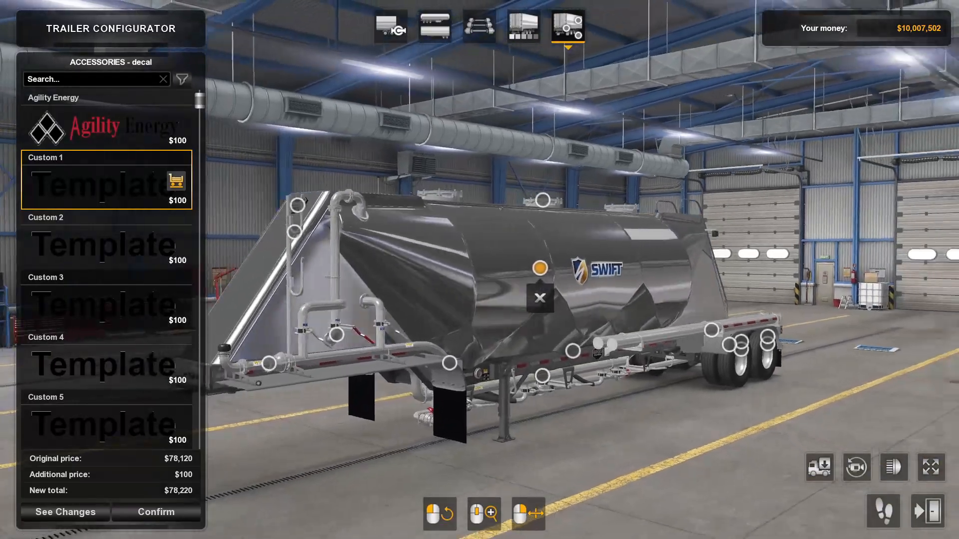
drag(300, 301, 582, 290)
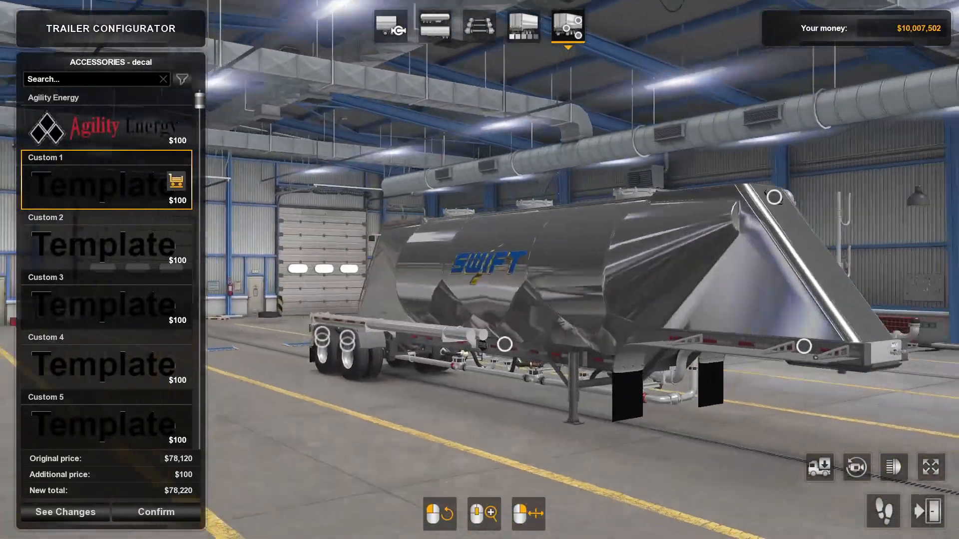
drag(385, 289, 523, 319)
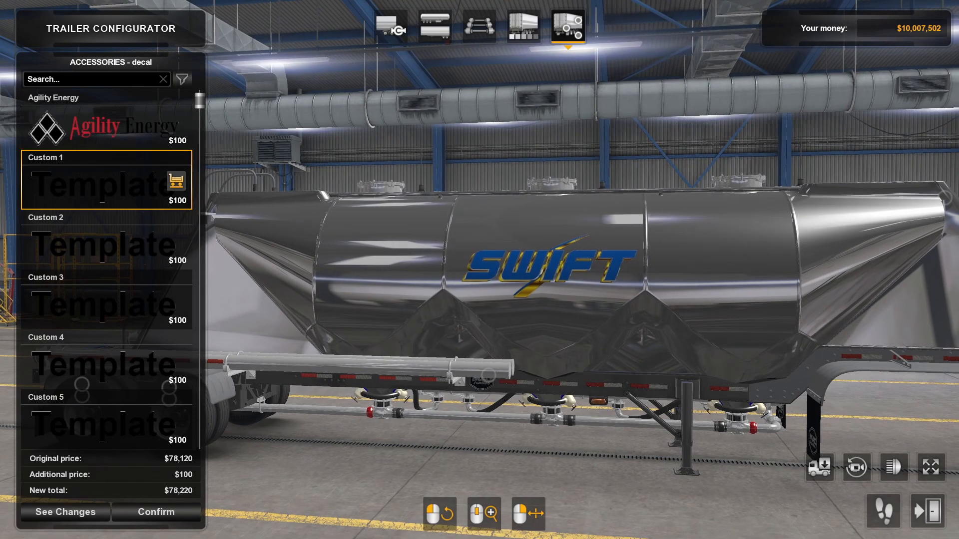
drag(673, 262, 560, 284)
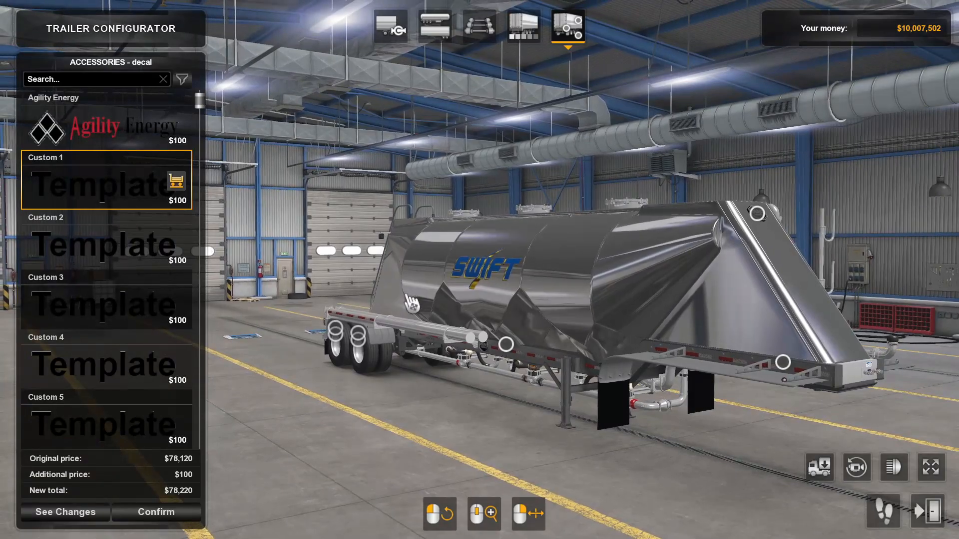
drag(516, 257, 577, 275)
scroll(522, 257, up, 5)
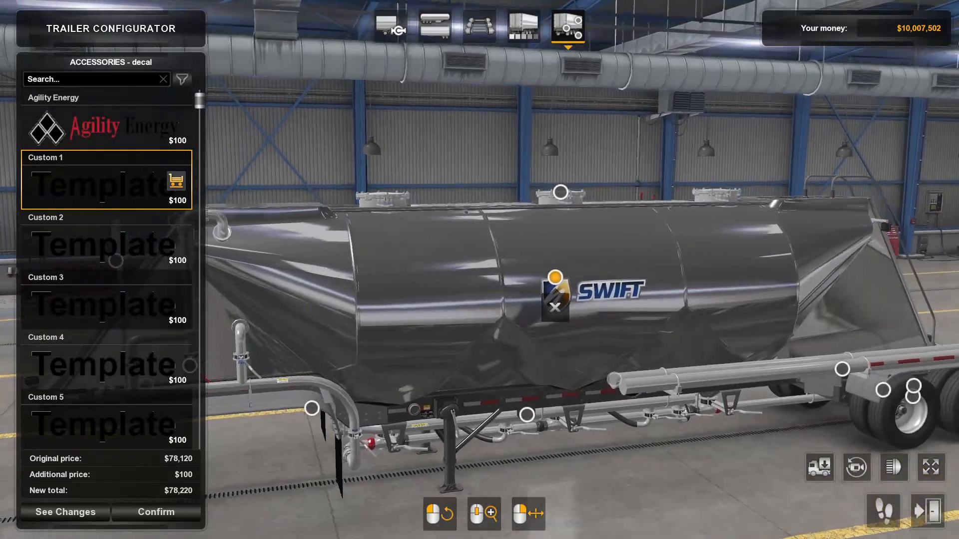
drag(495, 287, 657, 272)
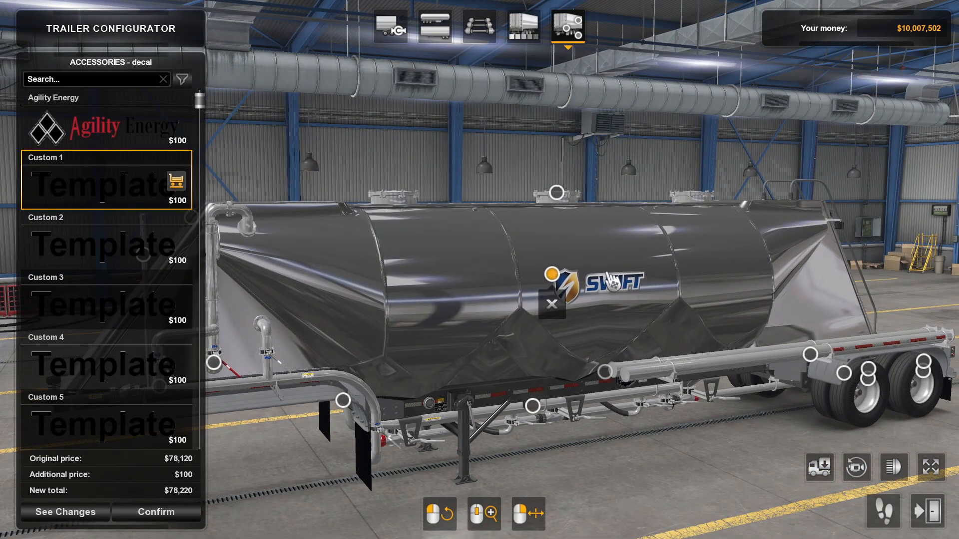
drag(580, 328, 640, 301)
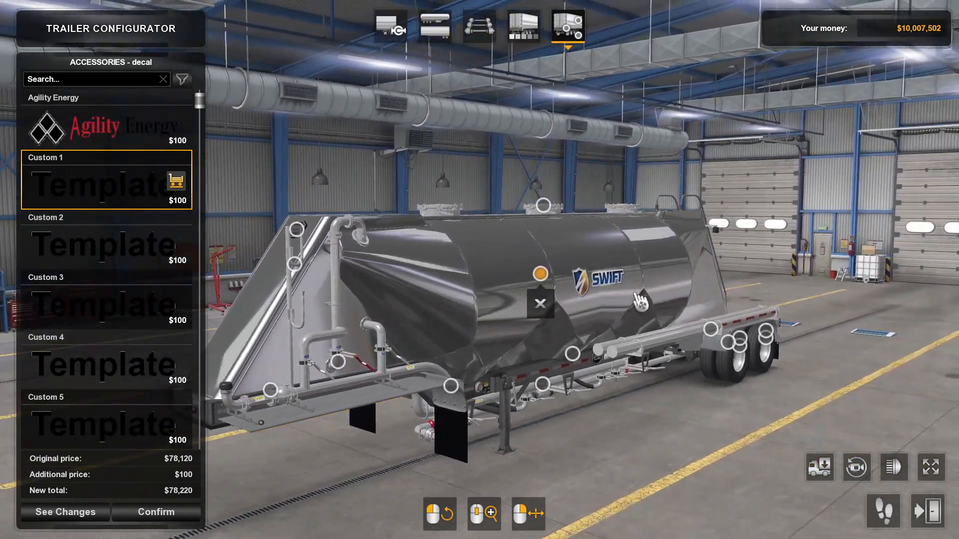